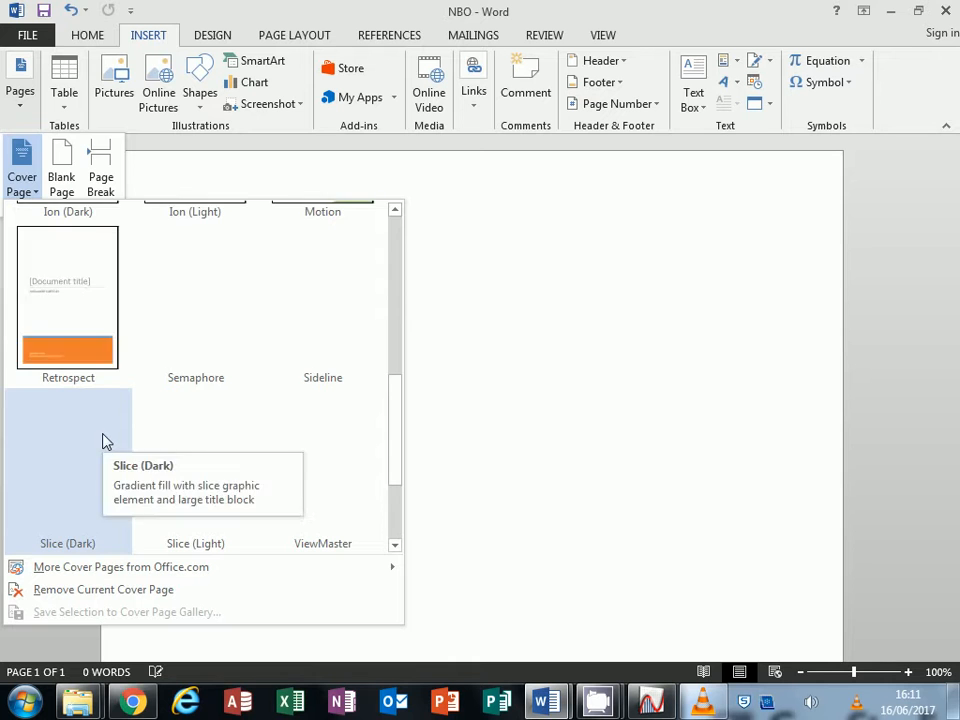
Step: Browse the built-in cover page designs and insert the Ion (Dark) cover page
scroll(102, 440, "up", 3)
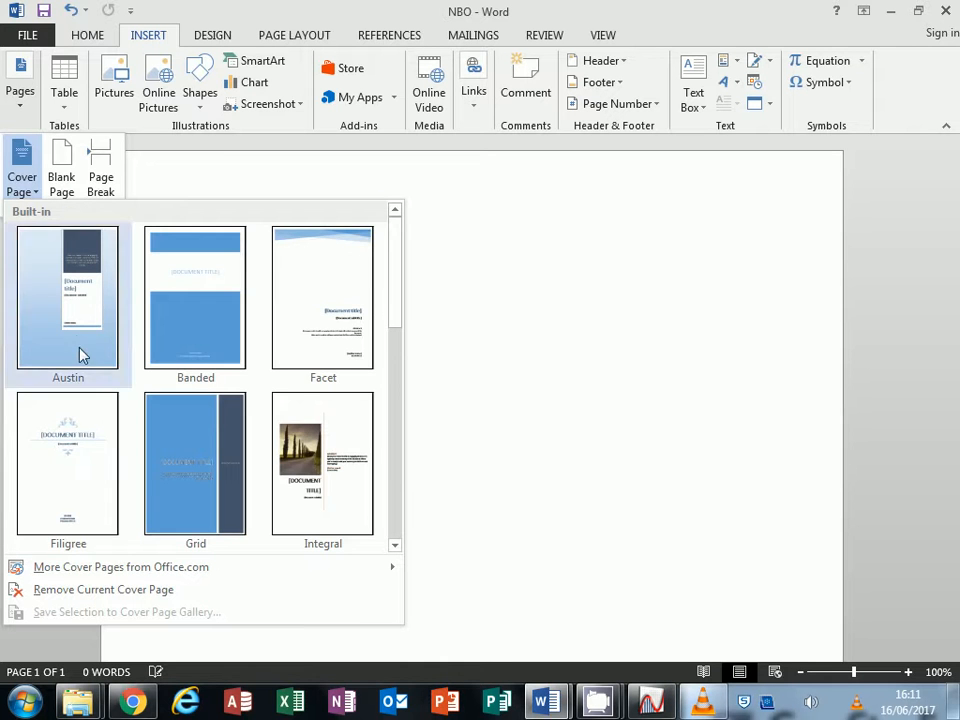
scroll(79, 356, "down", 3)
scroll(82, 392, "up", 3)
scroll(82, 392, "down", 3)
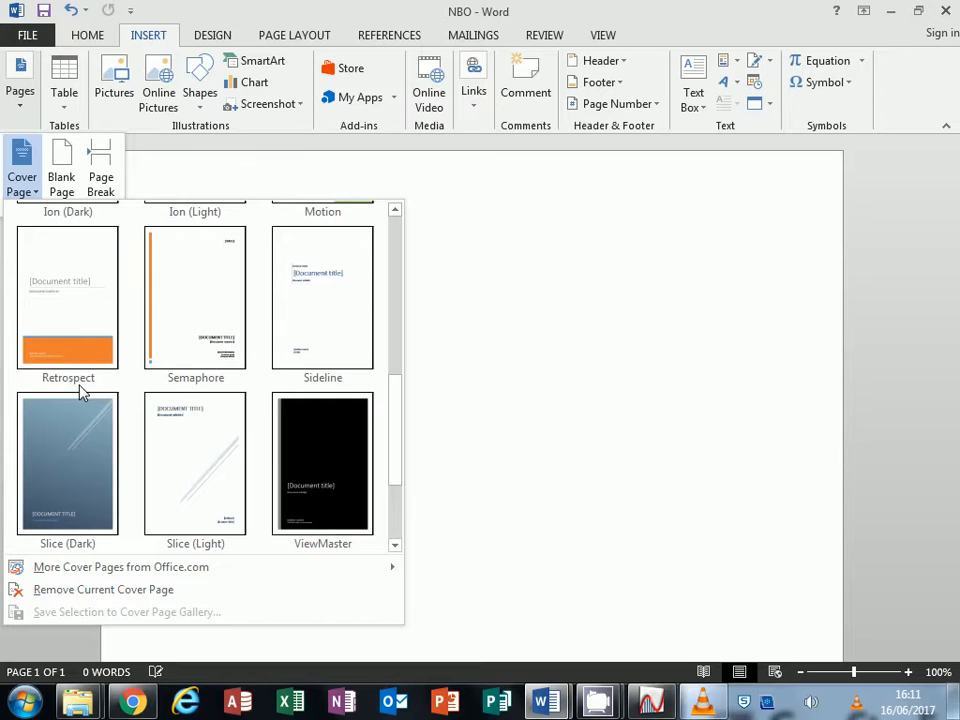
scroll(82, 392, "down", 1)
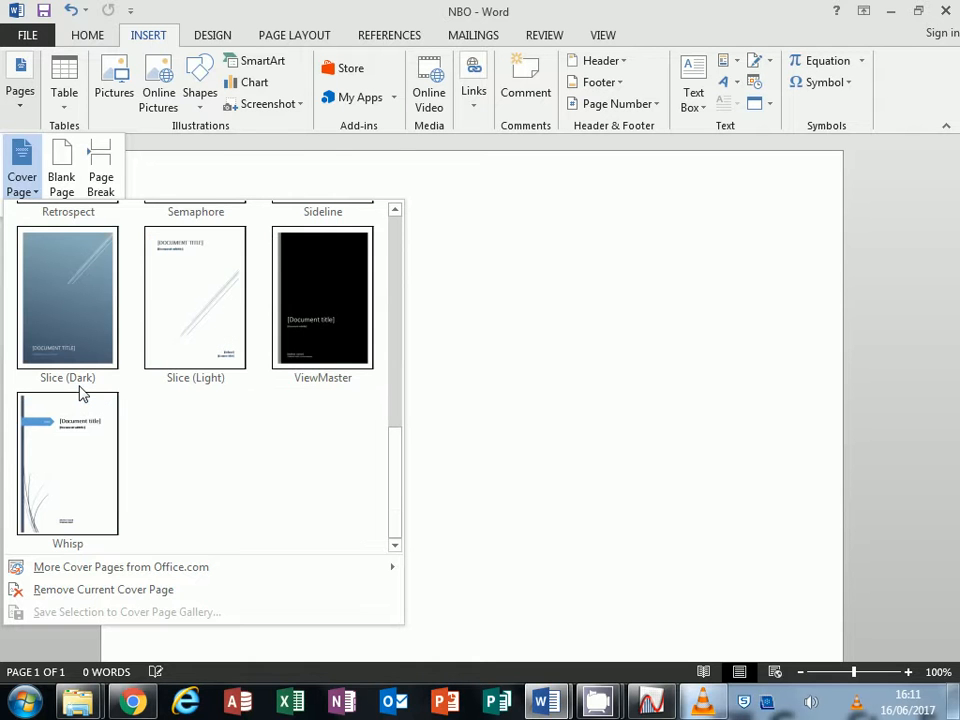
scroll(82, 392, "up", 2)
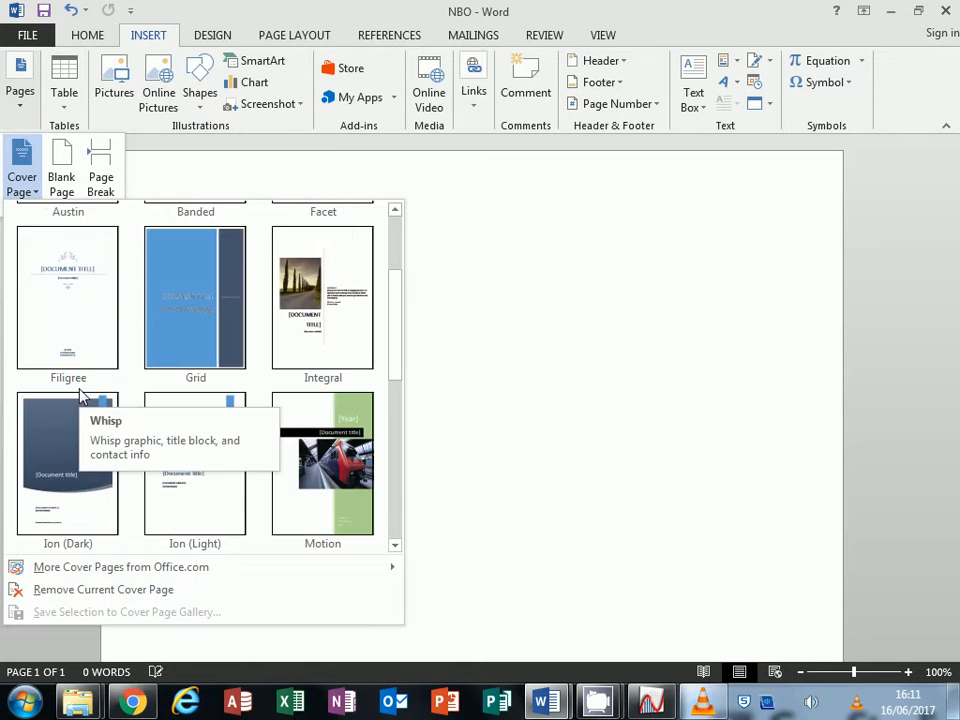
left_click(84, 437)
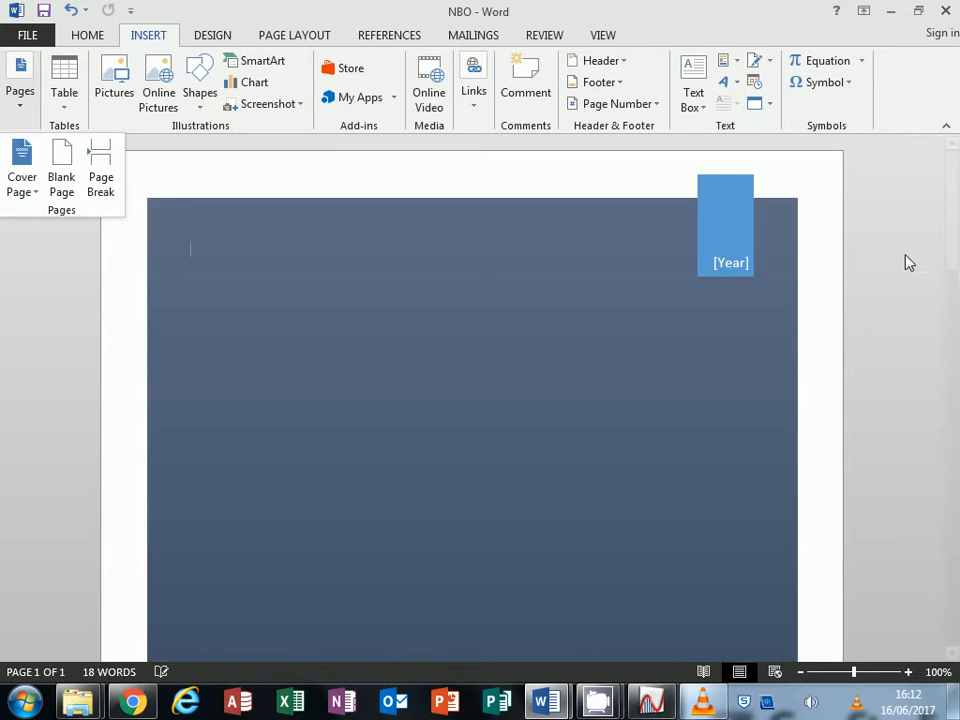
Step: Set the Year field on the cover page to 2018
left_click(724, 275)
left_click(728, 264)
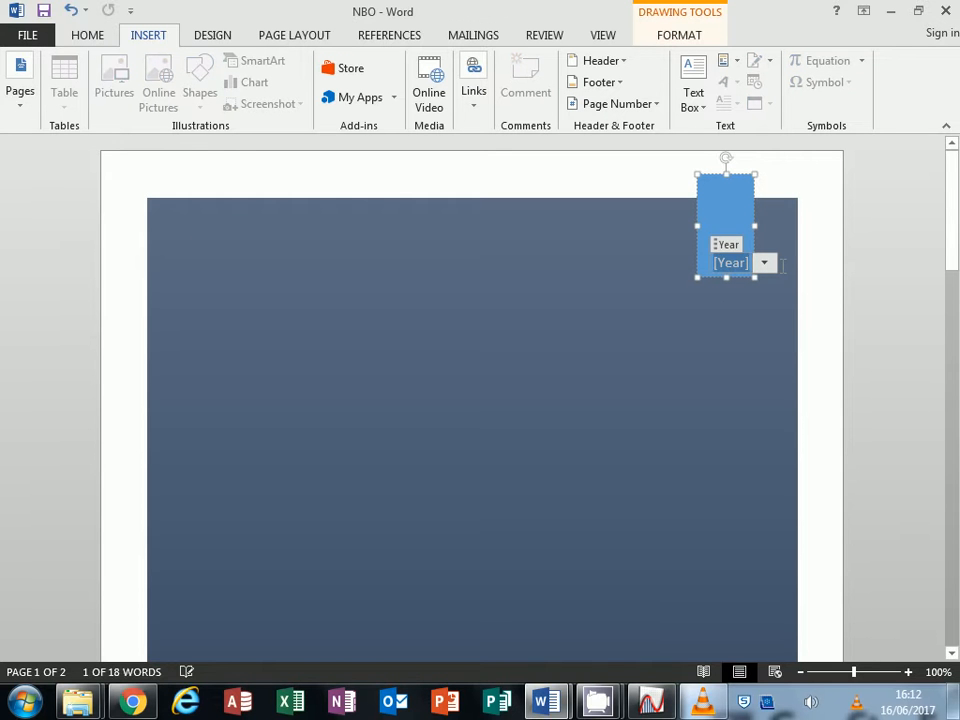
type("2018")
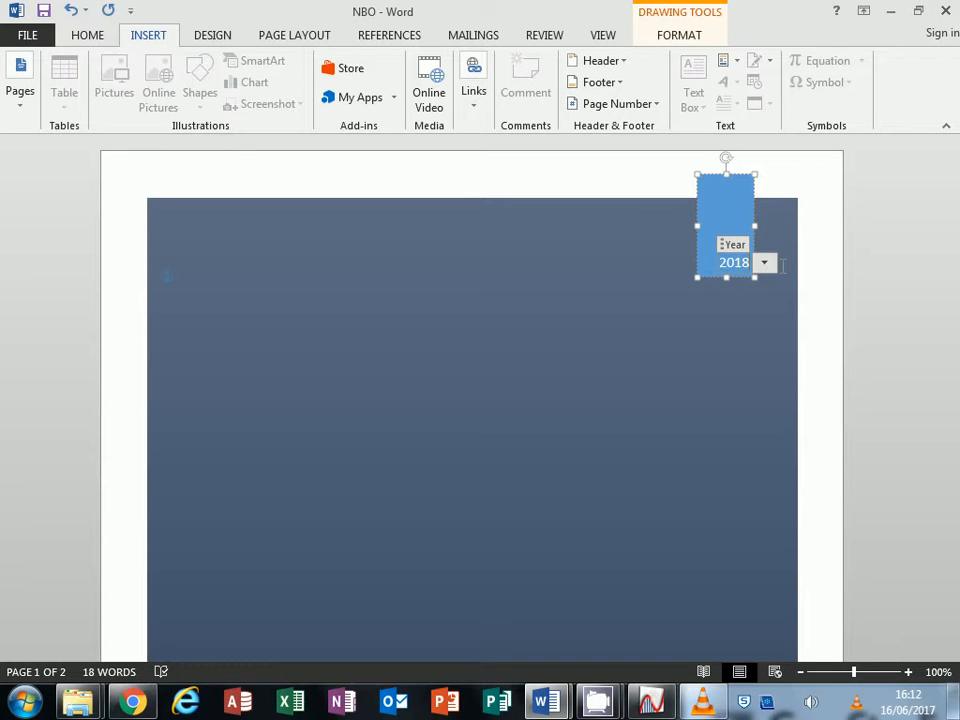
Step: Review the cover page's title, subtitle and company placeholders, and bring up the NBO A2 Maths Coursework document for comparison
left_click(525, 422)
scroll(525, 424, "down", 10)
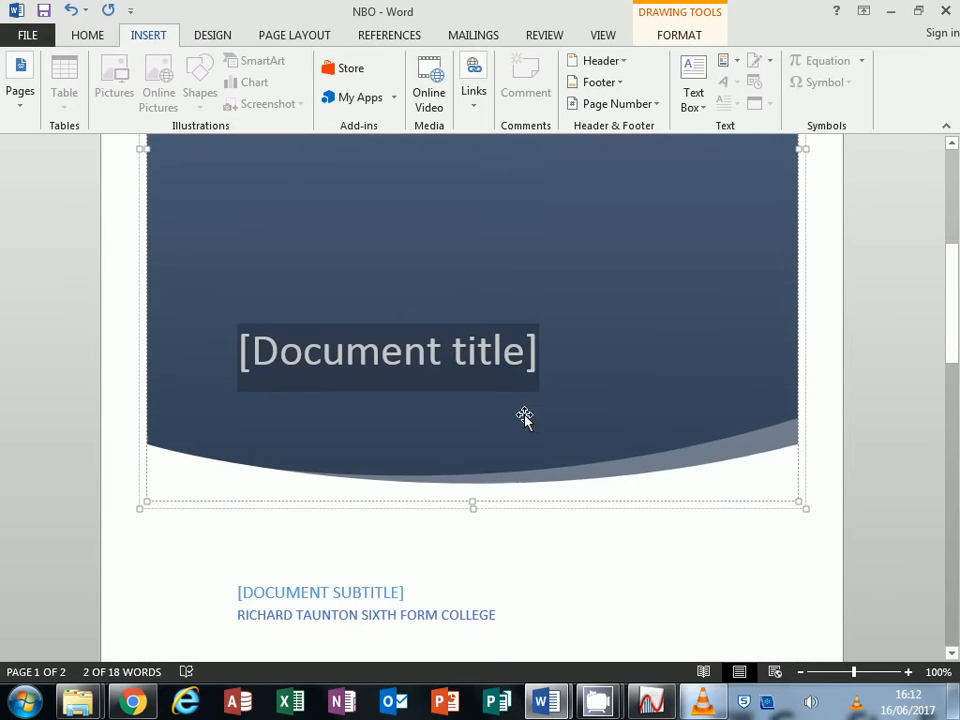
scroll(525, 418, "down", 2)
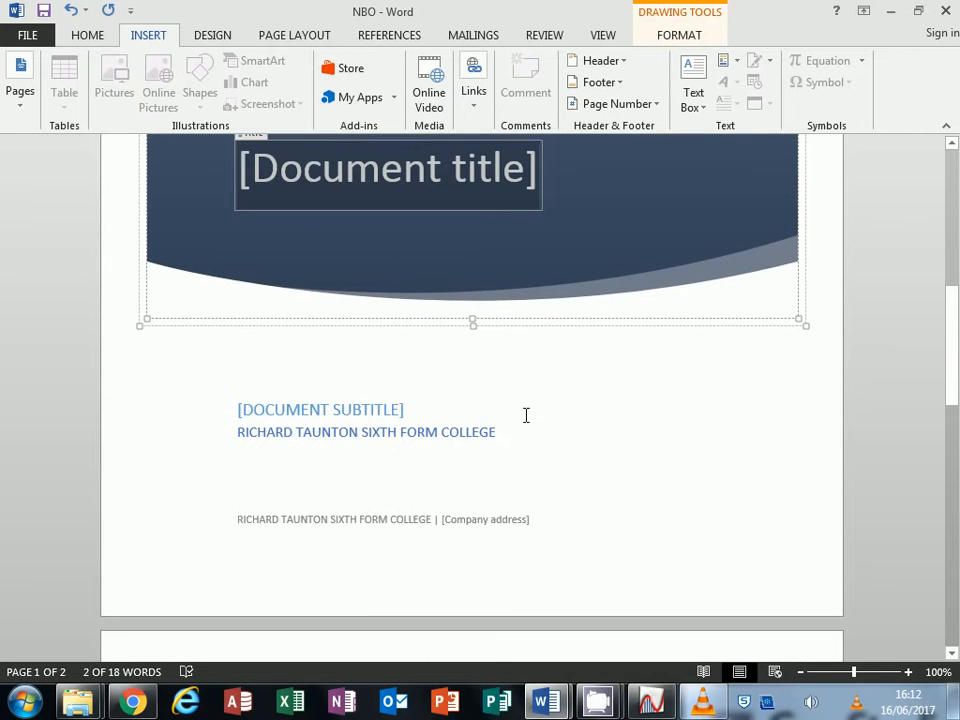
scroll(525, 416, "up", 1)
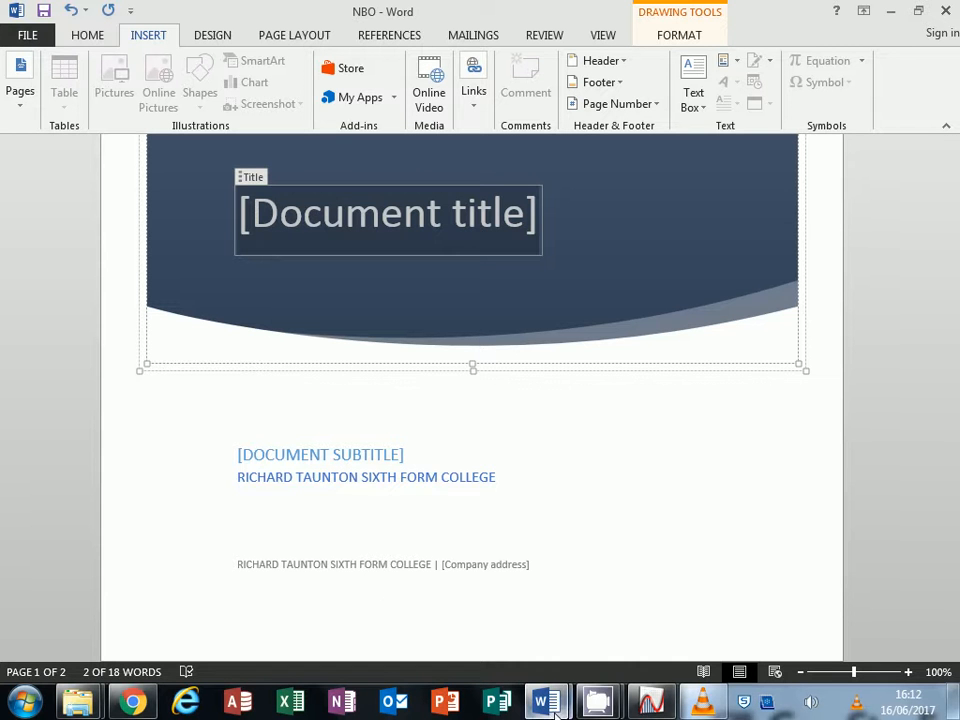
mouse_move(561, 706)
left_click(529, 643)
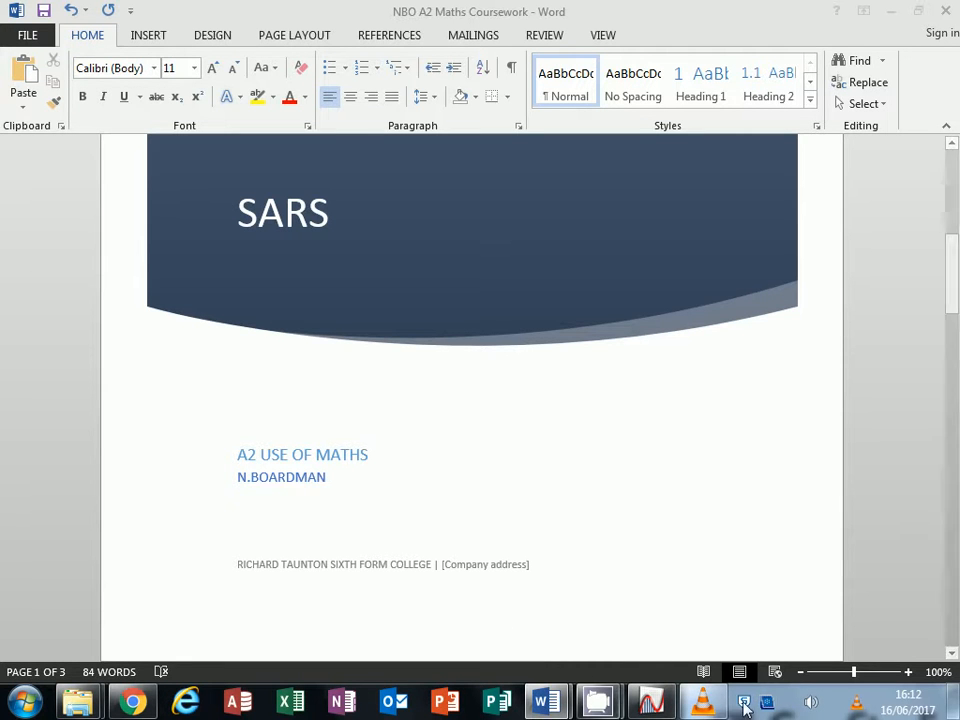
mouse_move(614, 708)
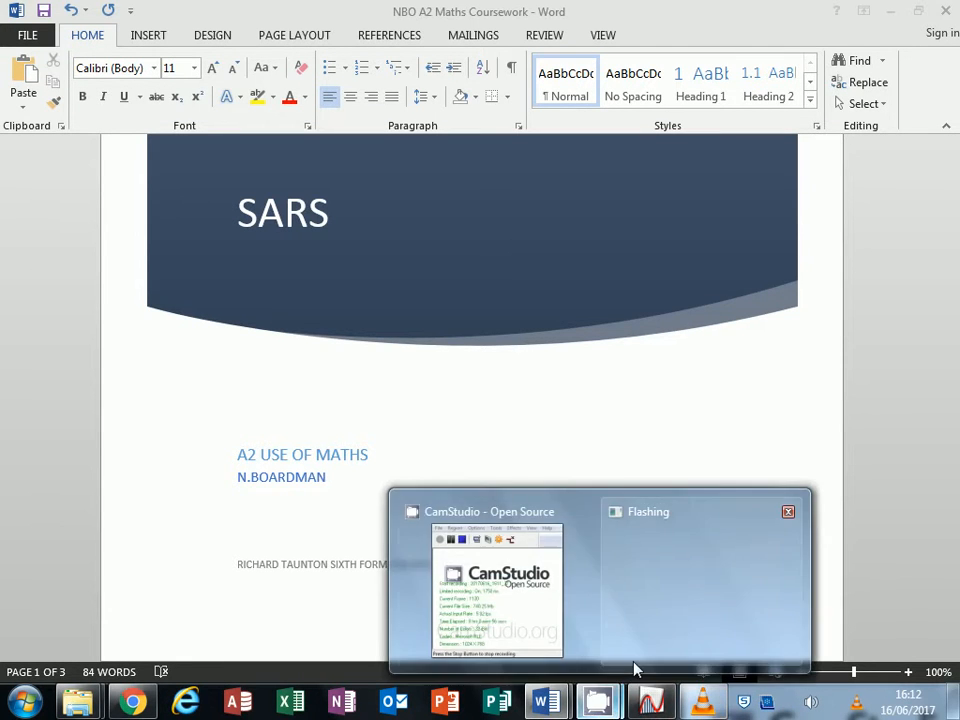
left_click(558, 612)
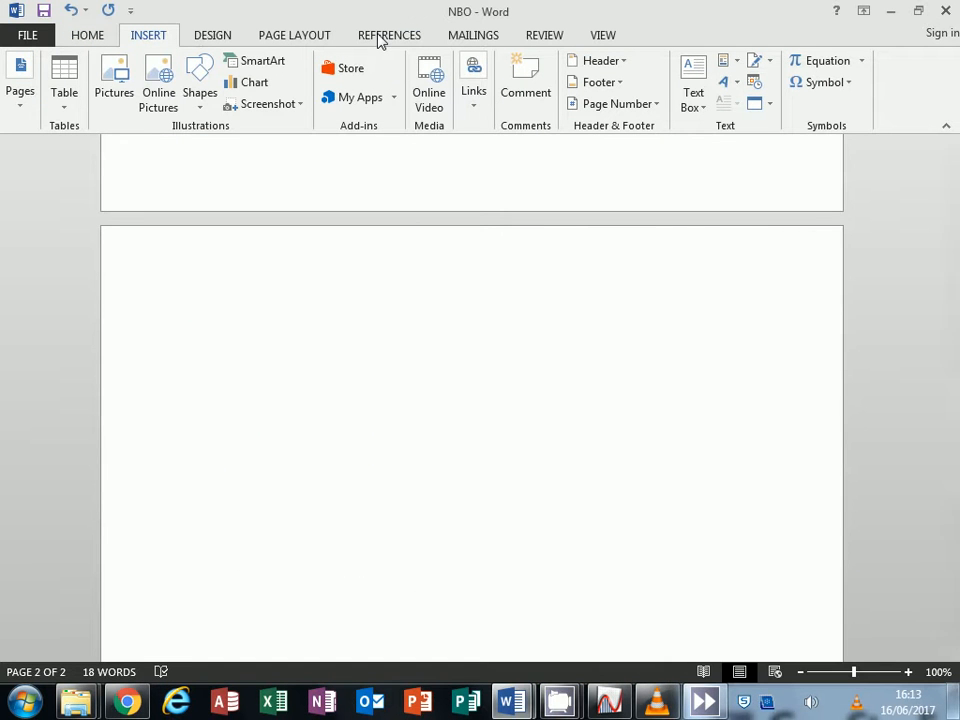
Step: Insert an Automatic Table 2 table of contents on page 2 and dismiss the notice about heading styles
left_click(380, 38)
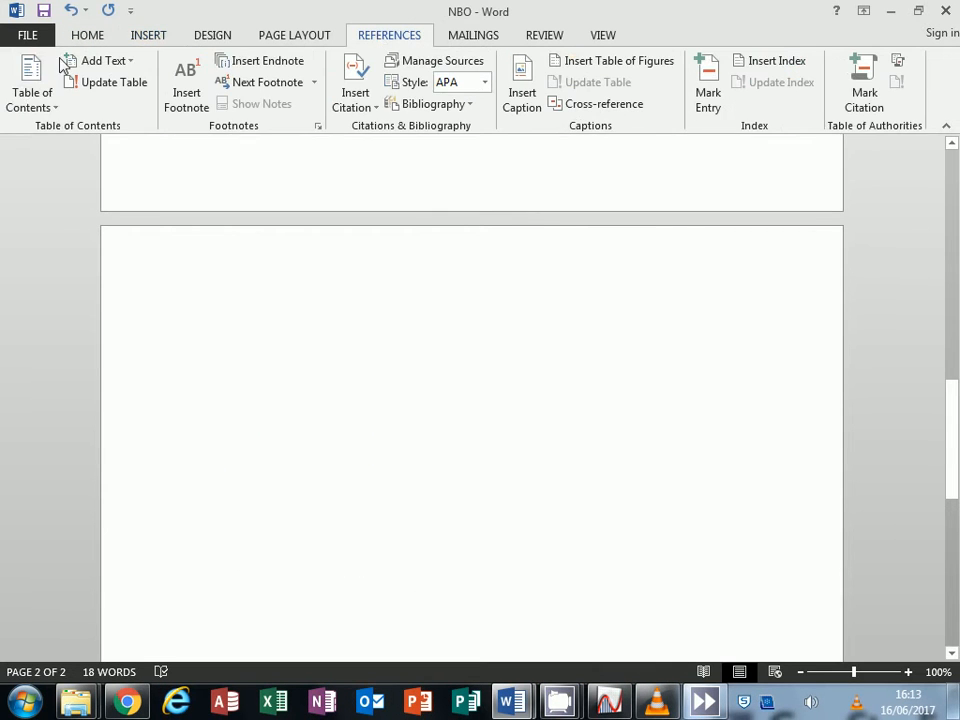
left_click(45, 95)
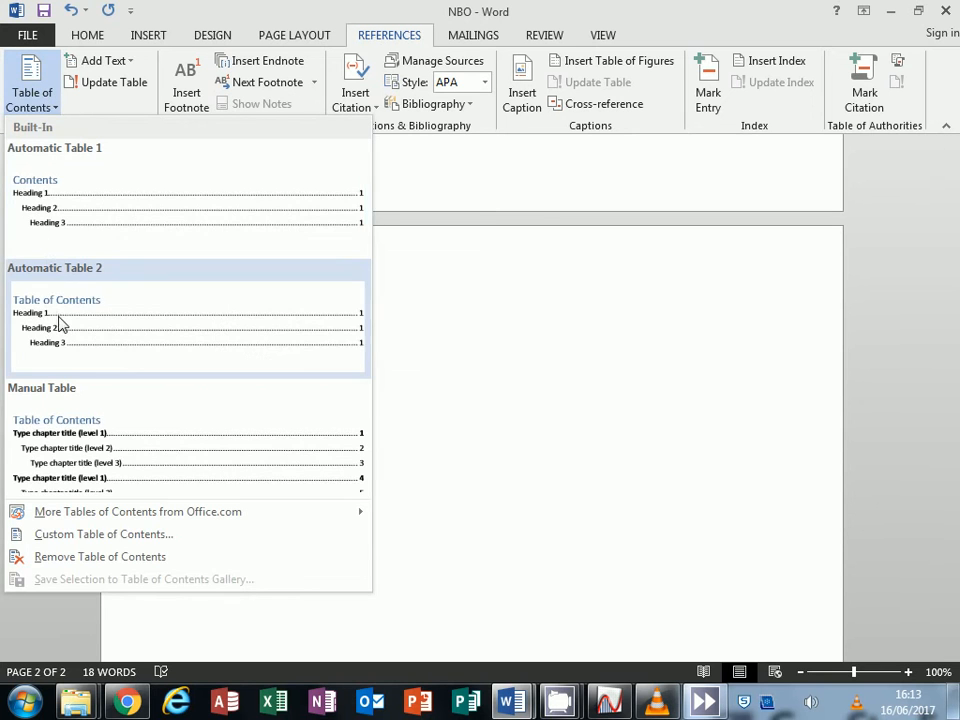
left_click(60, 323)
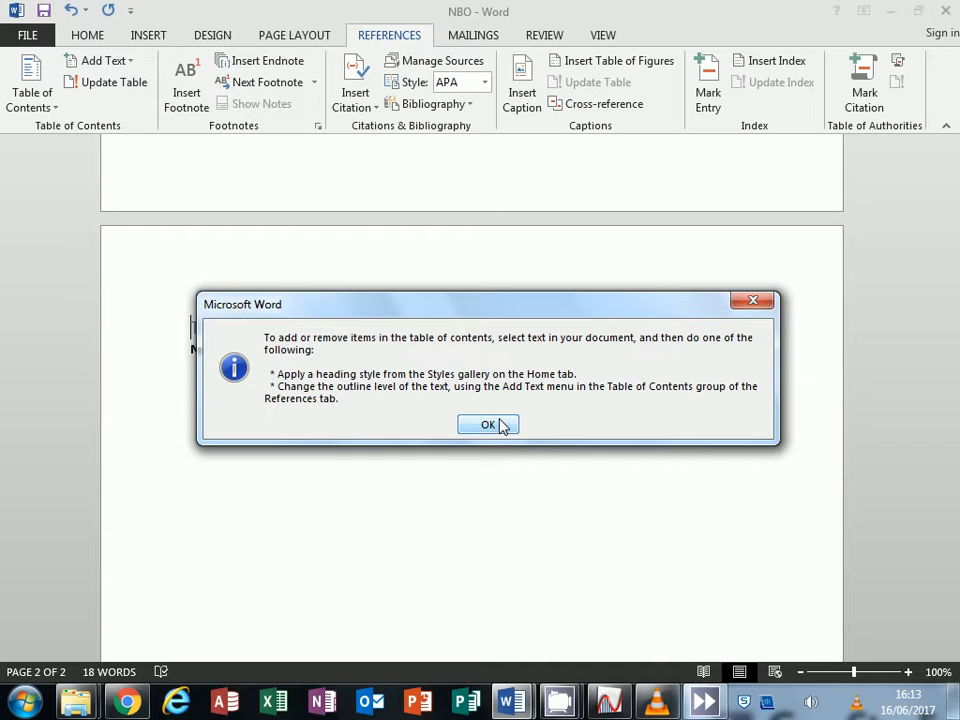
left_click(488, 425)
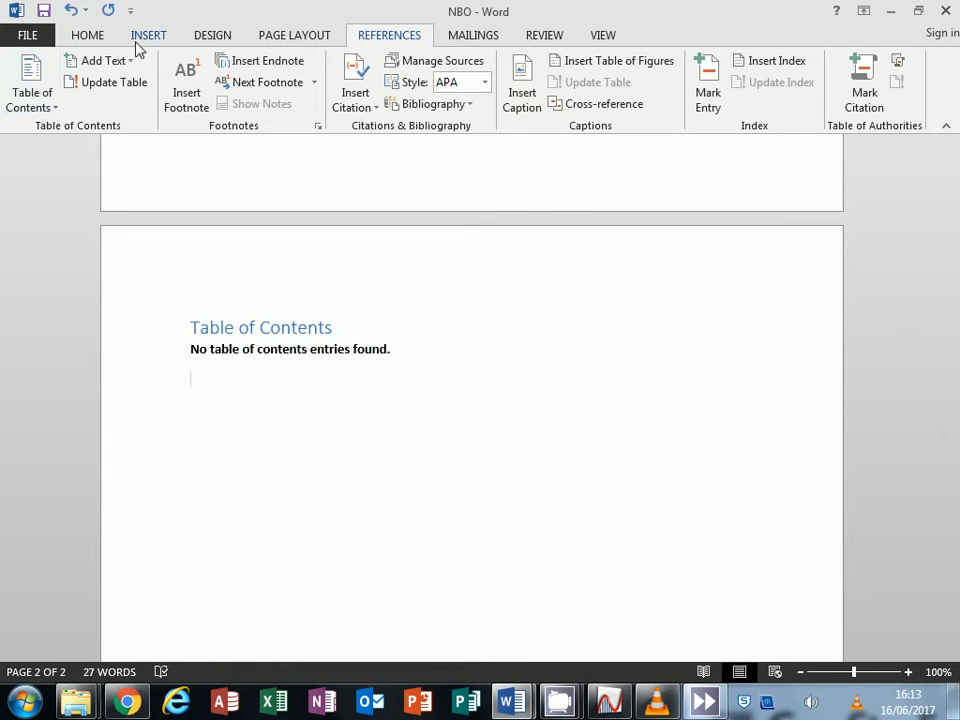
Step: Insert a page break below the table of contents to start page 3
left_click(161, 43)
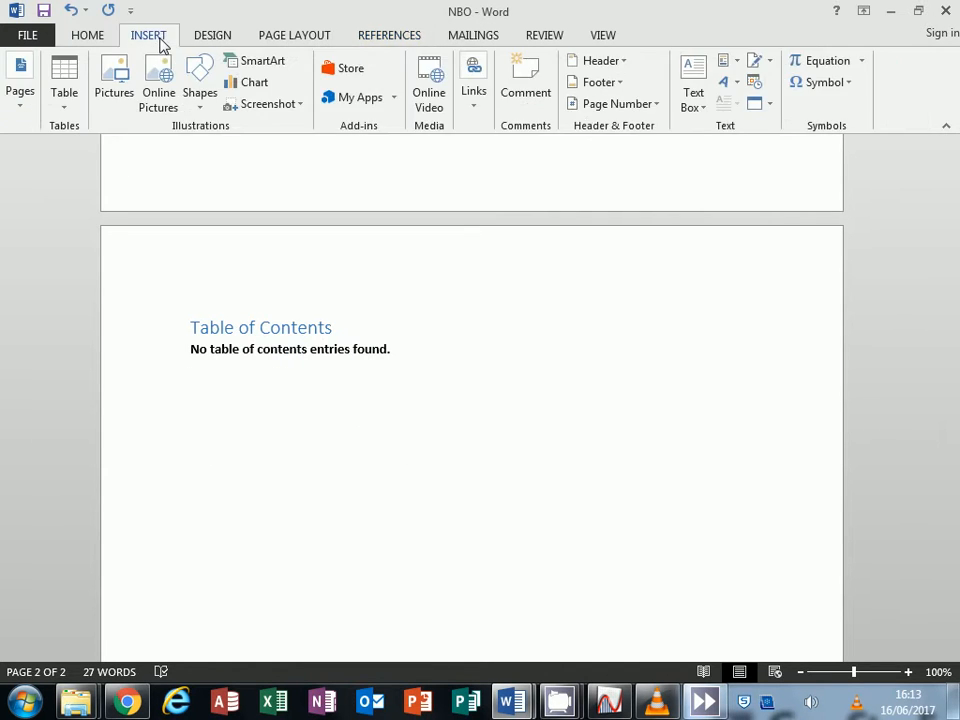
left_click(13, 110)
left_click(101, 173)
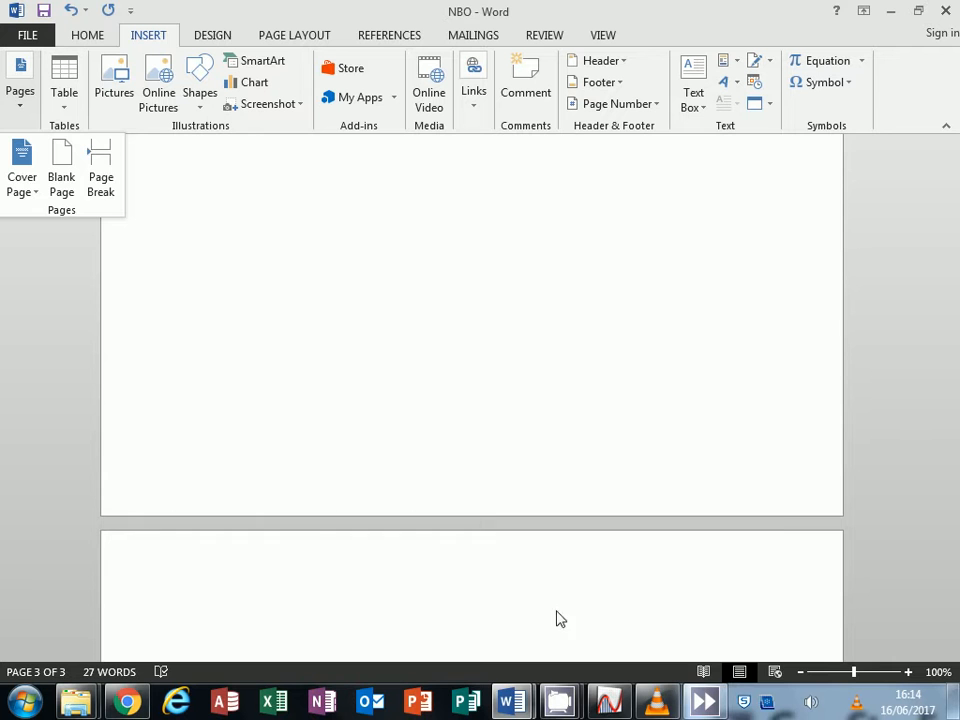
left_click(560, 700)
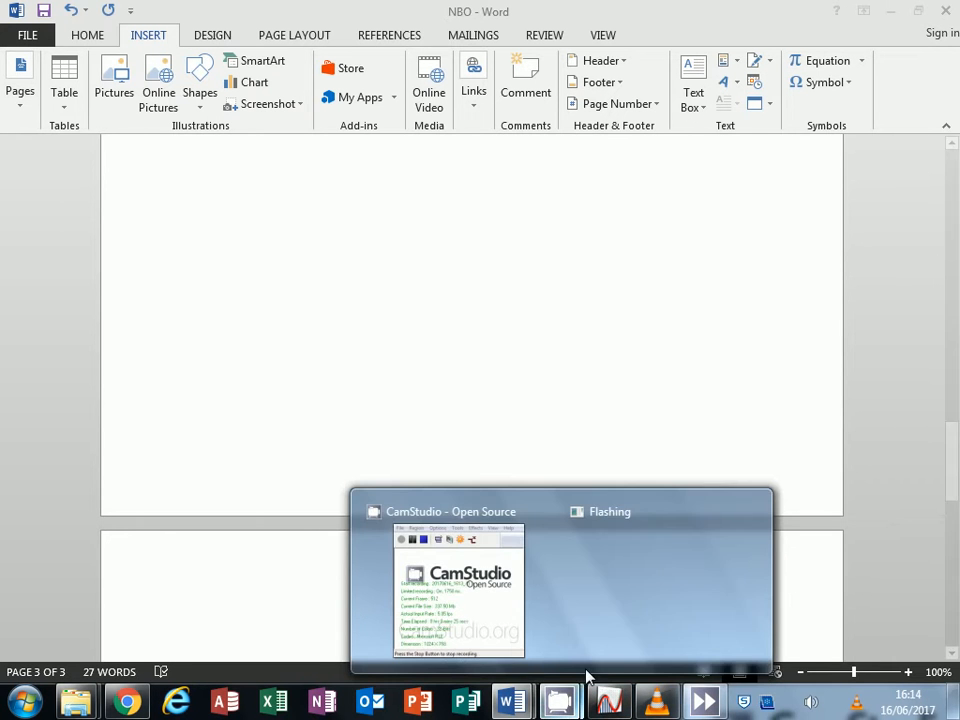
left_click(429, 636)
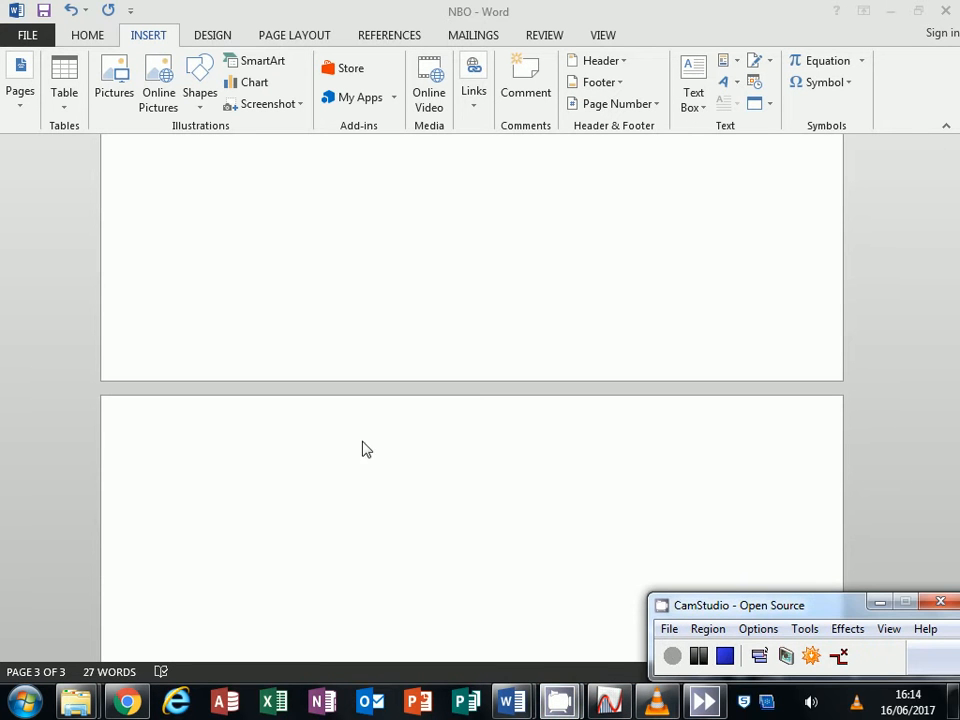
Step: Add a page header with "A3 Use of Maths" at the left margin and the author's name at the right margin
double_click(383, 417)
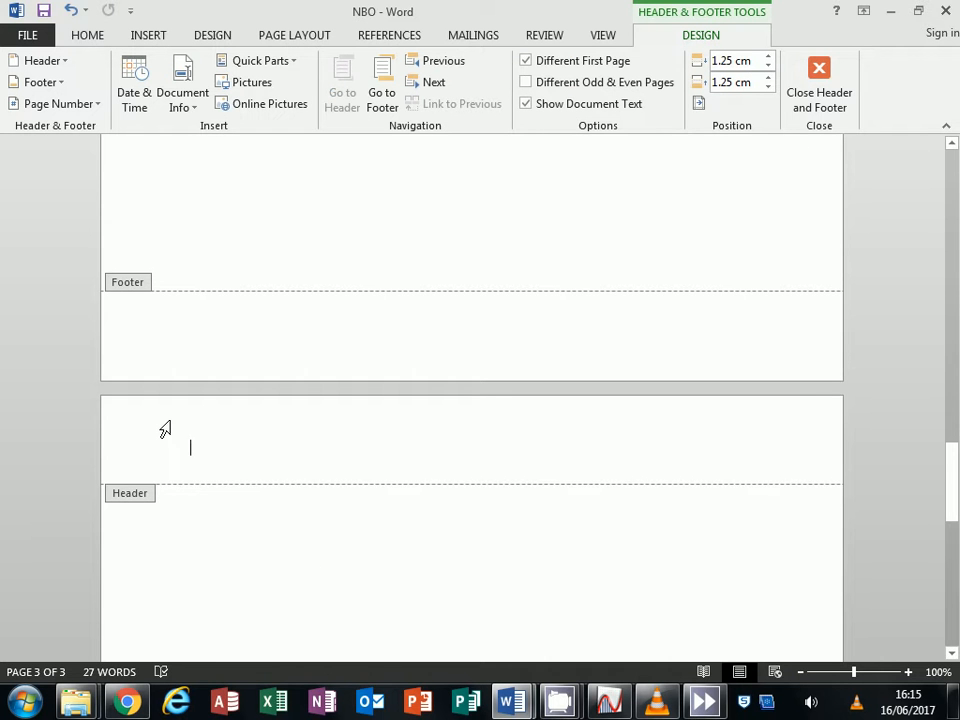
type("A3")
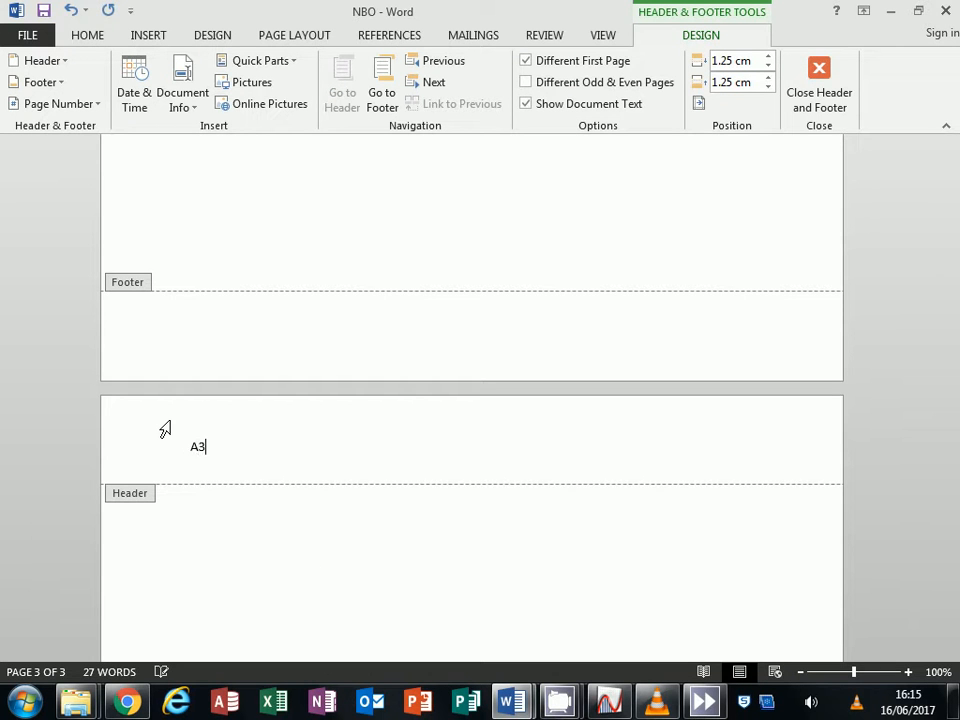
type(" Use of Maths\t\tN.Board")
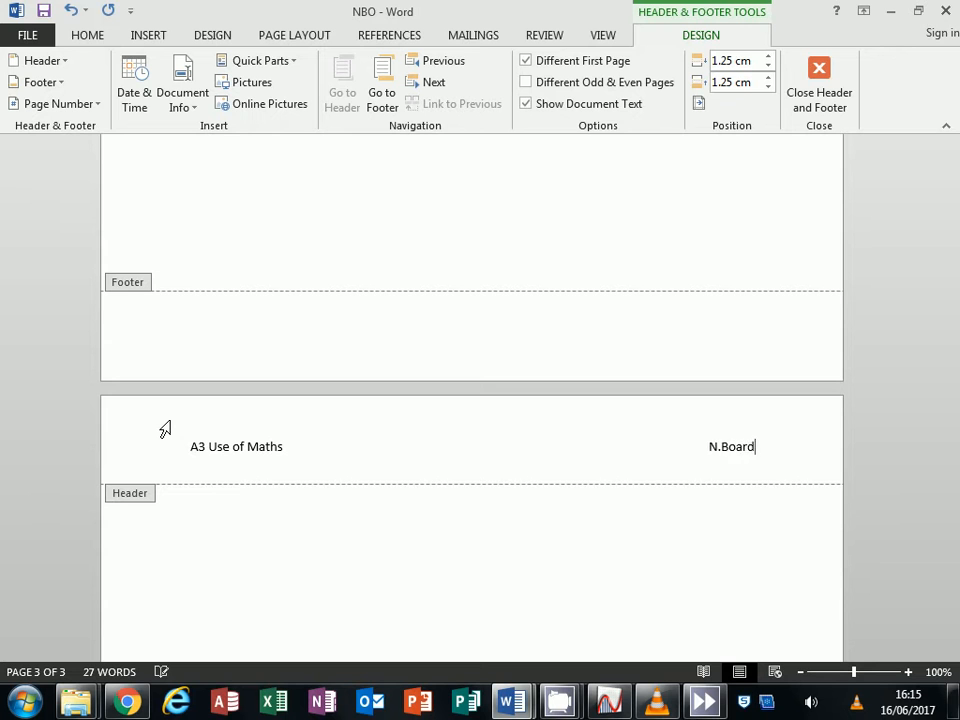
type("man")
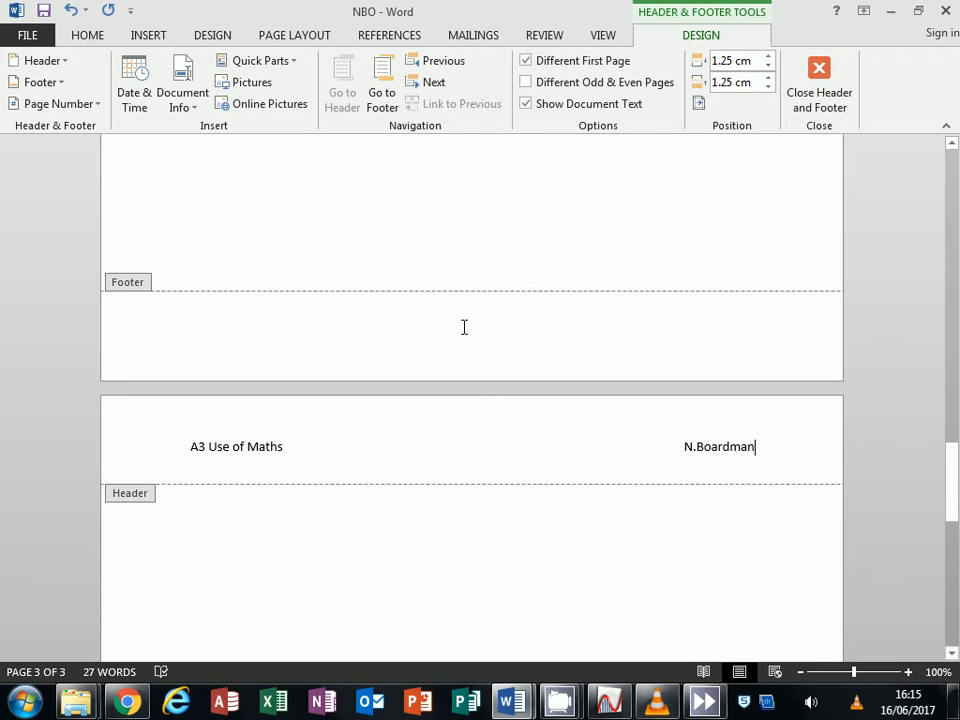
Step: Add centred page numbers to the footer using the Plain Number 2 bottom-of-page style
left_click(464, 327)
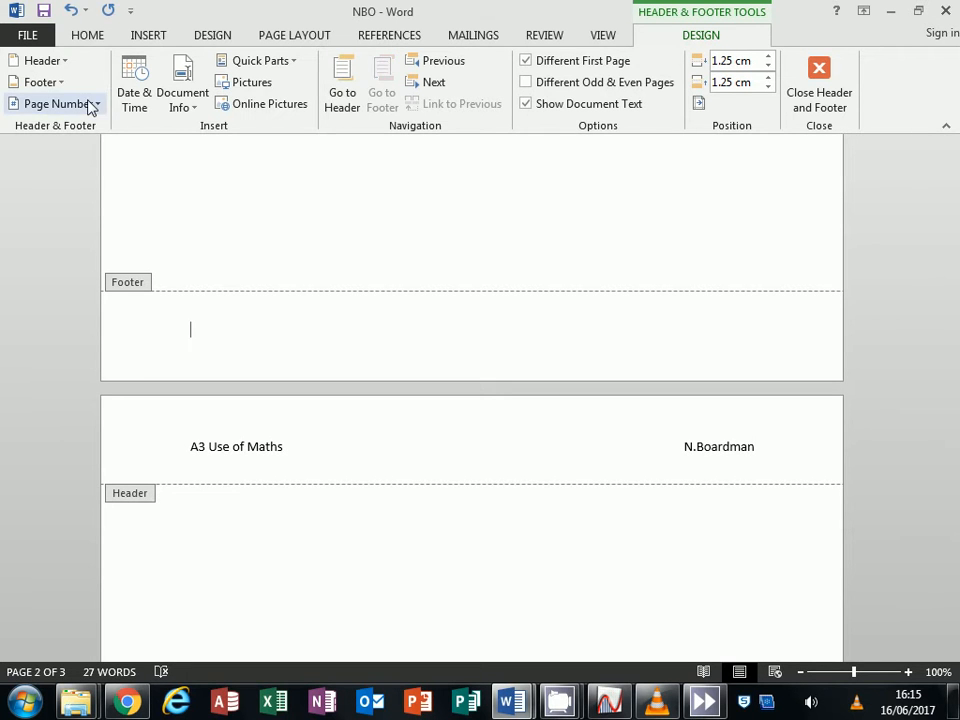
left_click(90, 105)
mouse_move(98, 152)
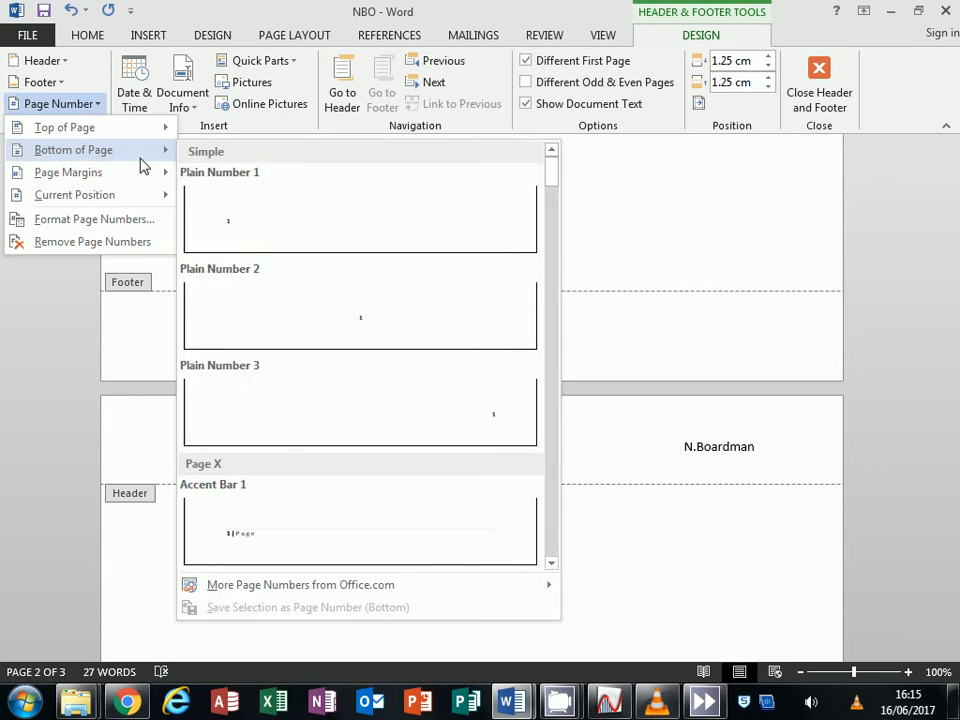
left_click(338, 328)
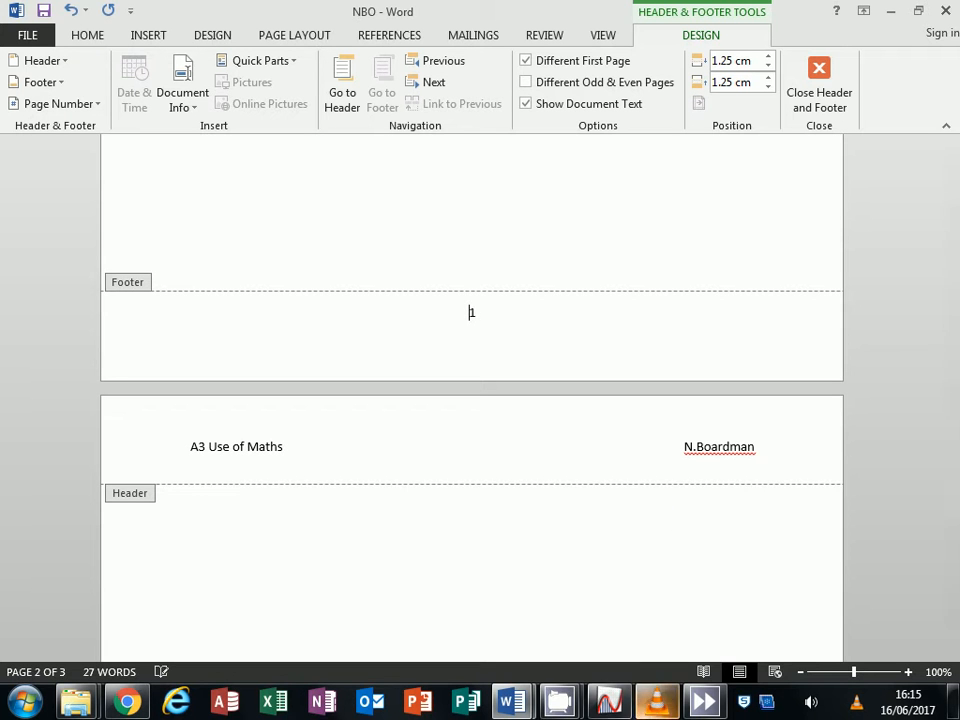
mouse_move(581, 710)
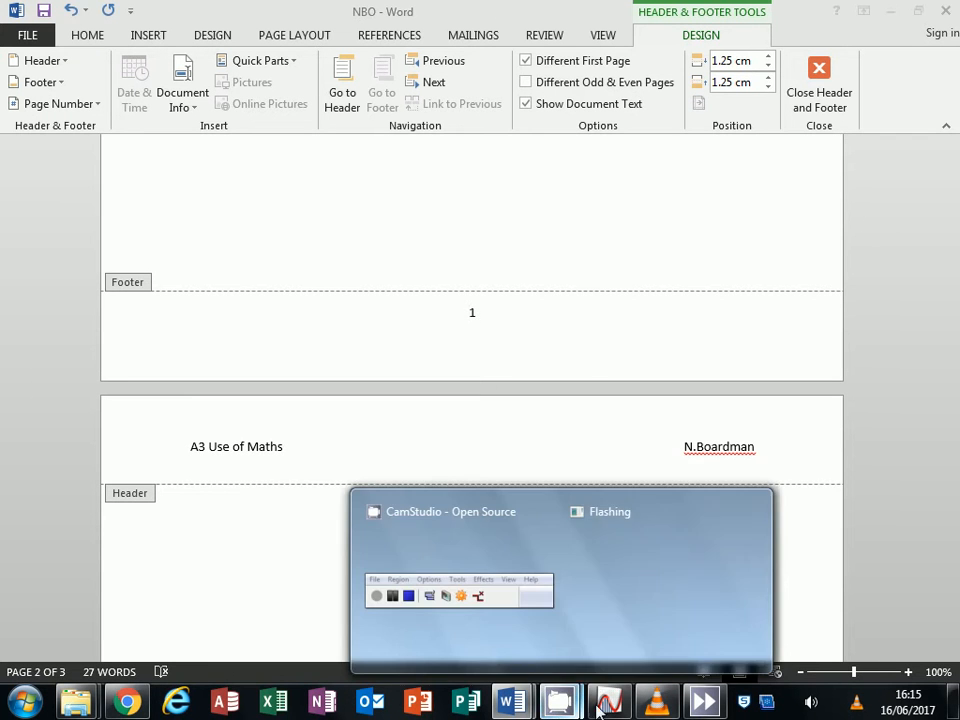
left_click(555, 598)
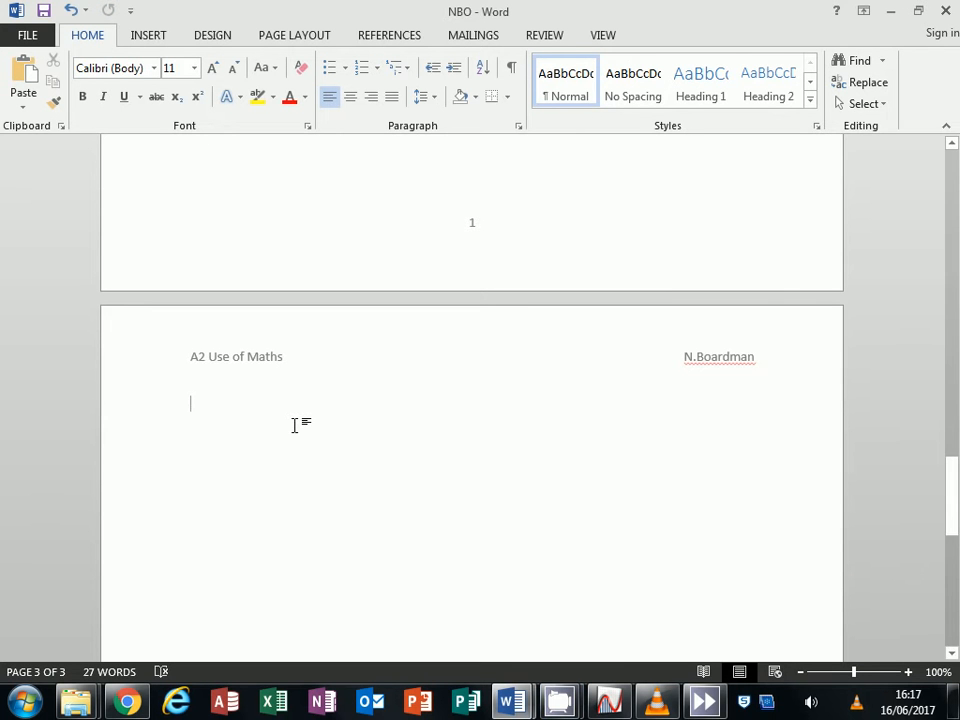
Step: Enter Introduction, Linear Model and Quadratic Model as separate lines on page 3 and apply the Heading 1 style to them
type("In")
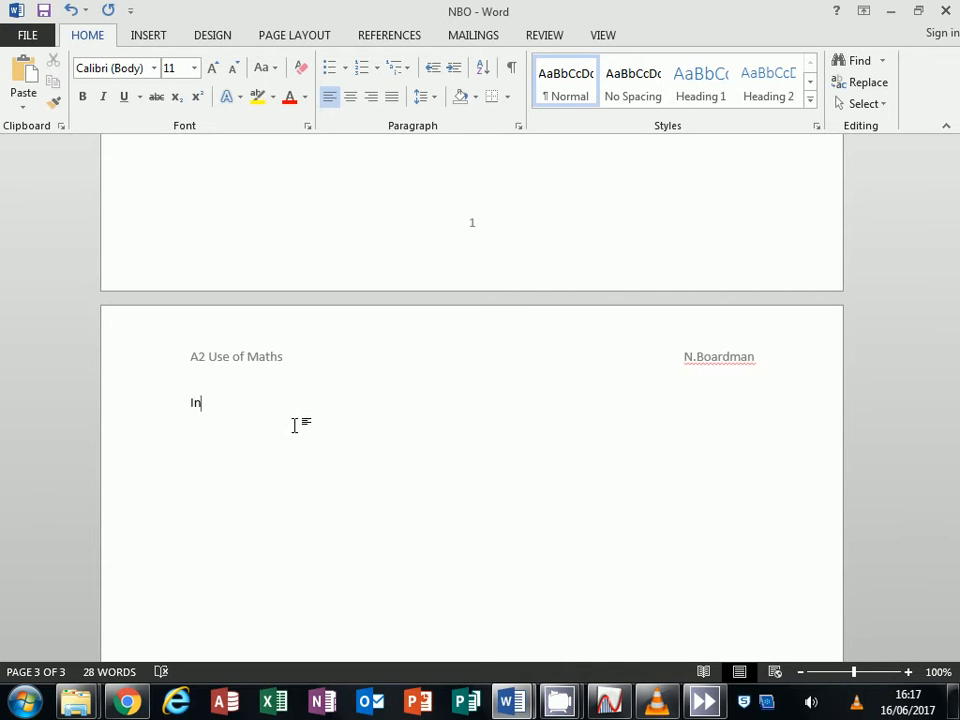
type("troduction ")
type("Linea")
type("r M")
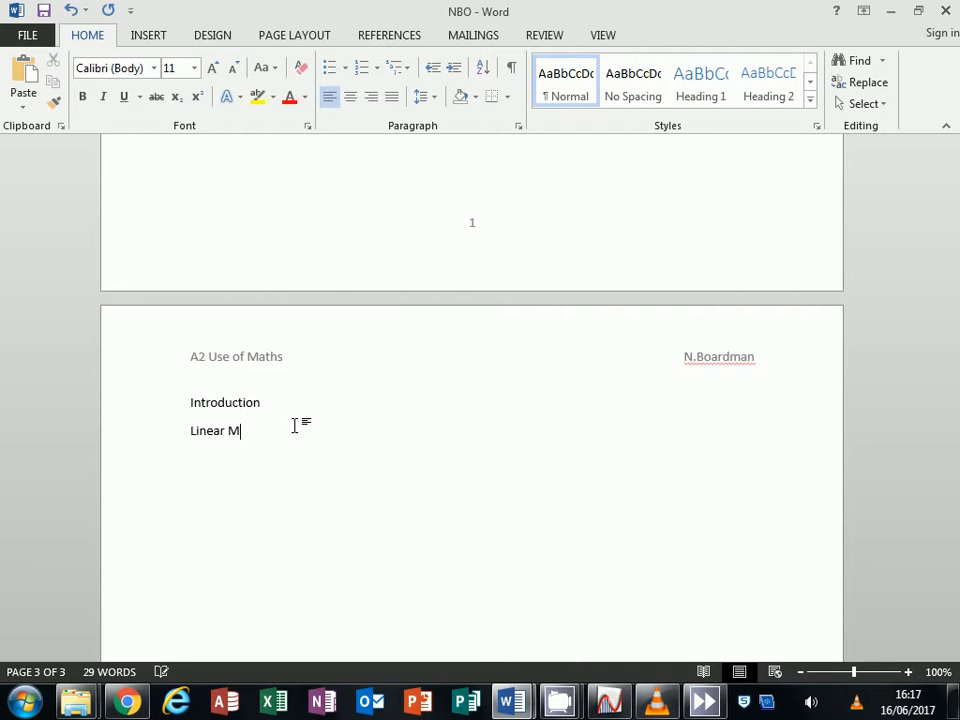
type("odel ")
type("Q")
type("uadratic Model")
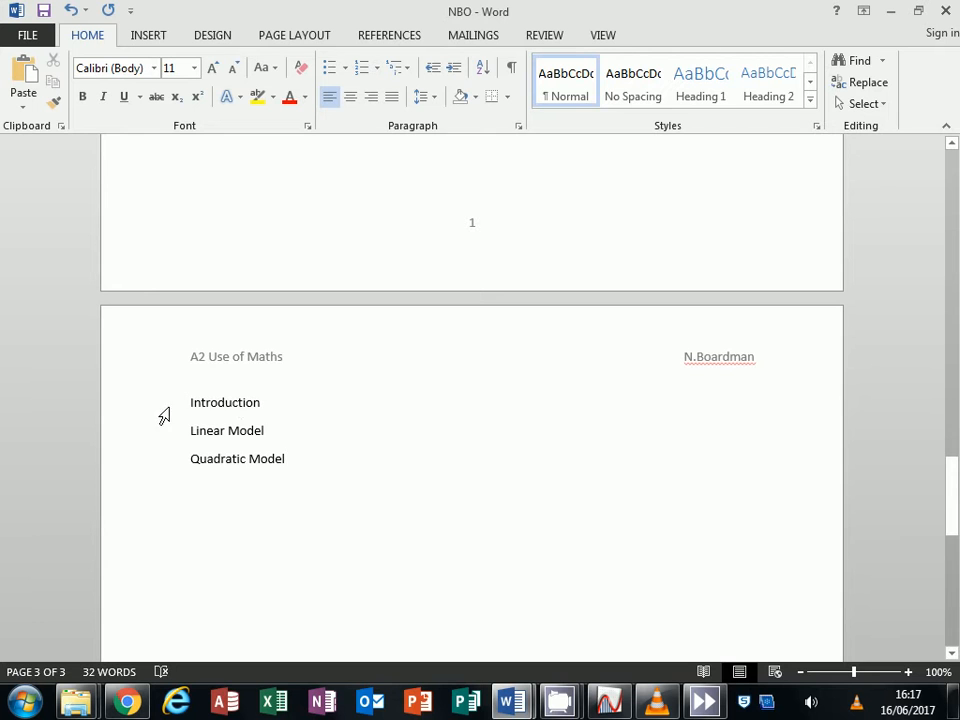
left_click_drag(160, 410, 161, 463)
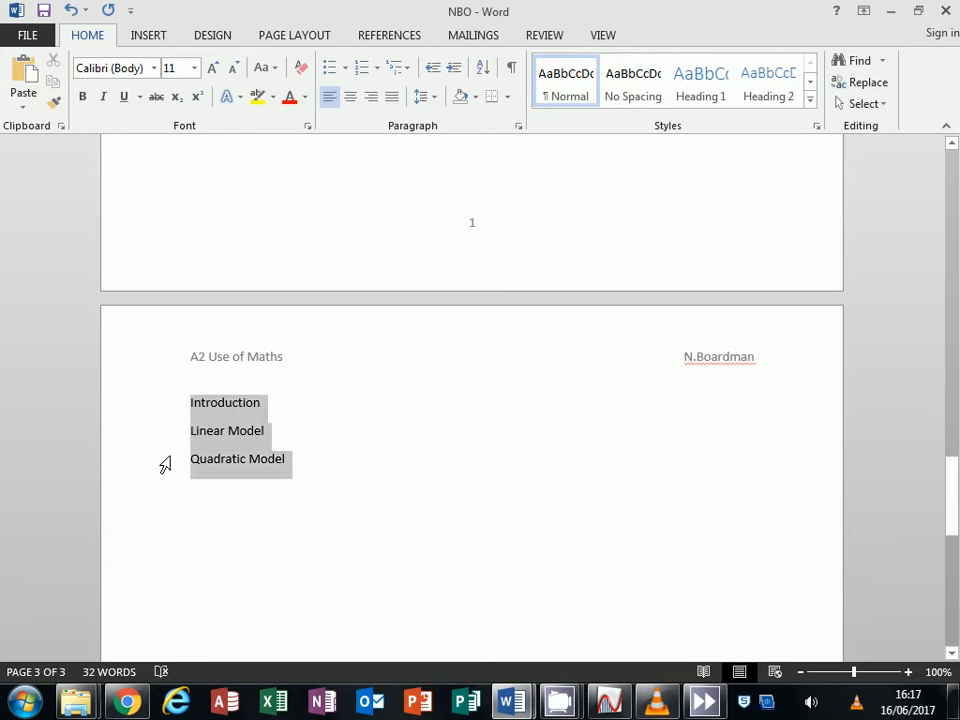
left_click(694, 95)
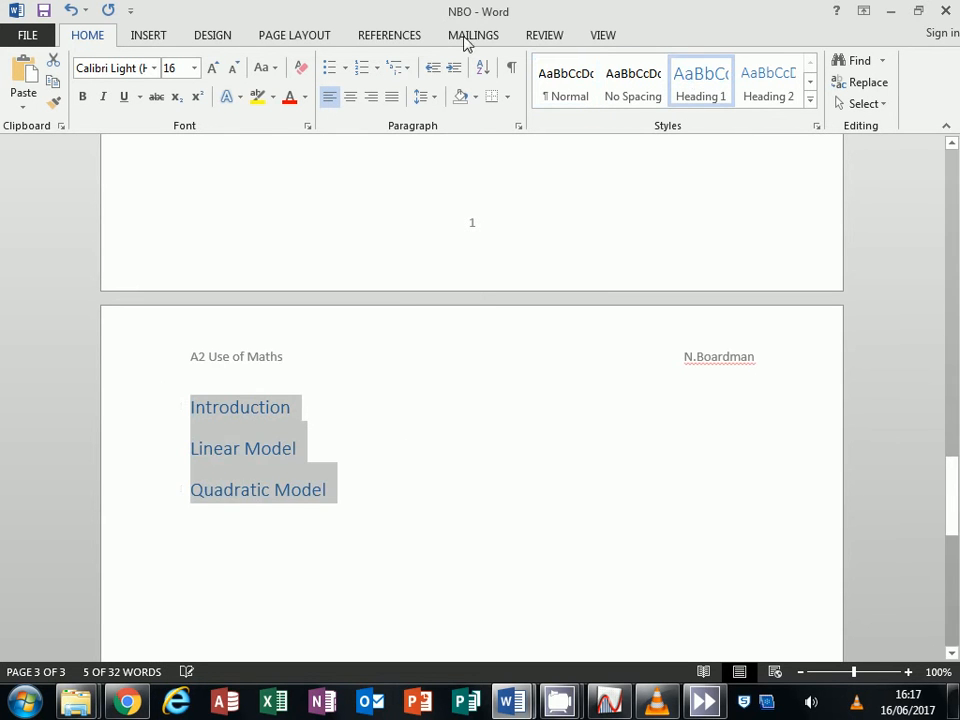
Step: Number the three selected headings with the multilevel list 1 Heading 1, 1.1 Heading 2, 1.1.1 Heading 3
left_click(413, 73)
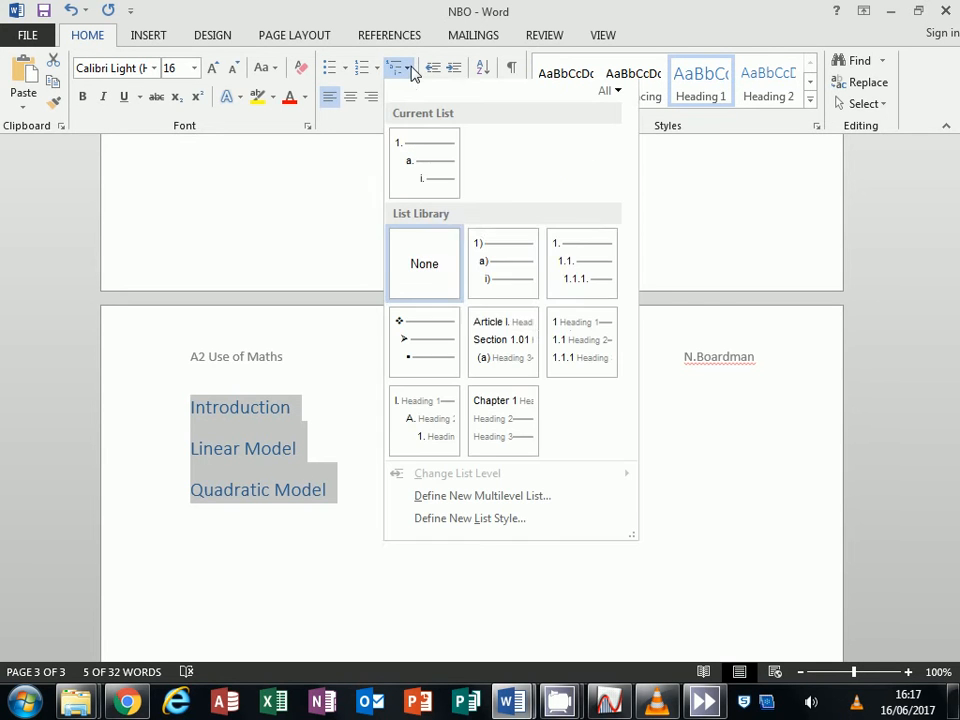
mouse_move(577, 344)
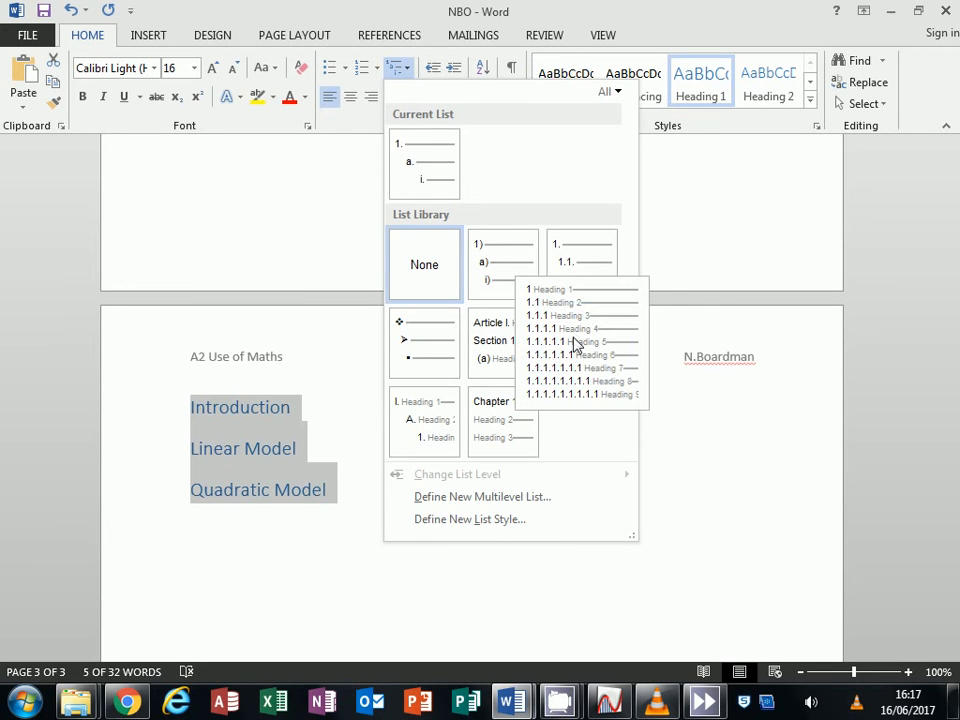
left_click(577, 344)
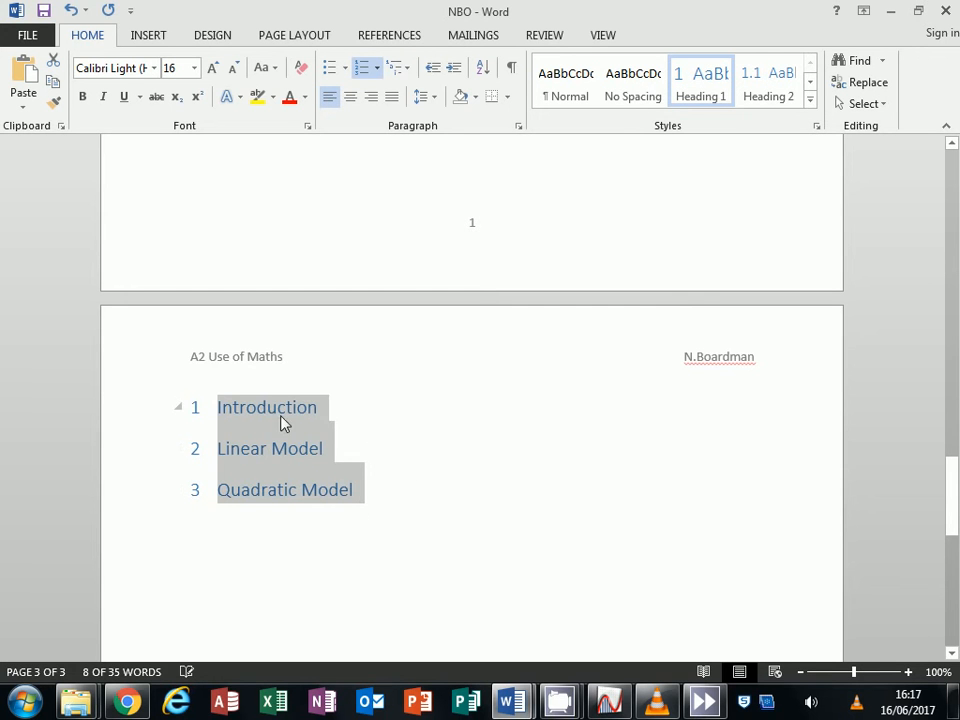
Step: Add the line "1st Line" directly below the Linear Model heading and apply the Heading 2 style to it
left_click(358, 451)
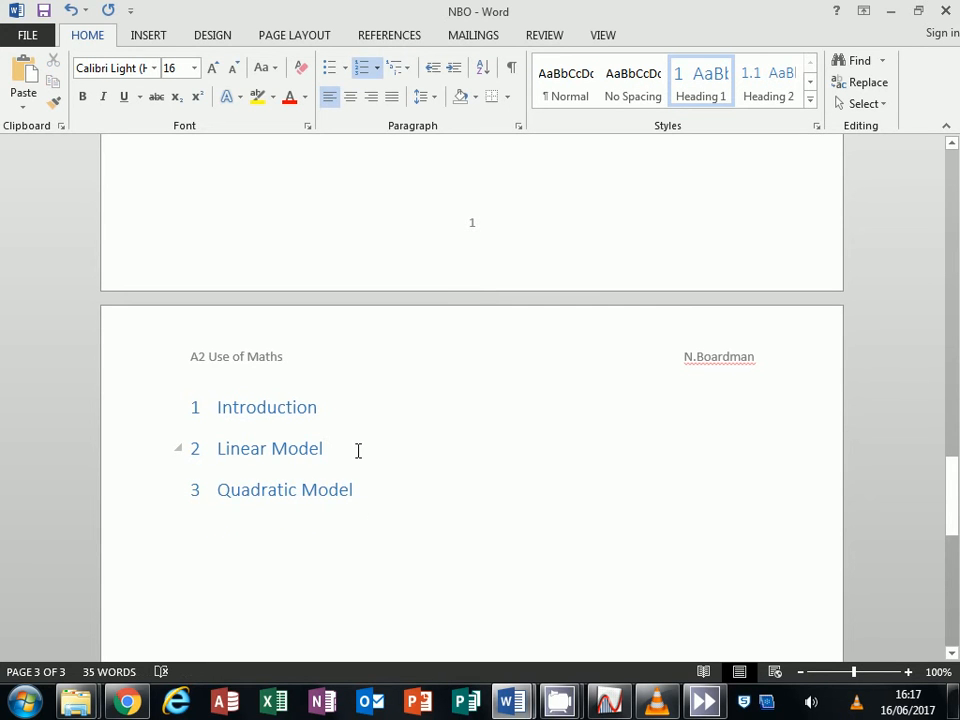
key("Return")
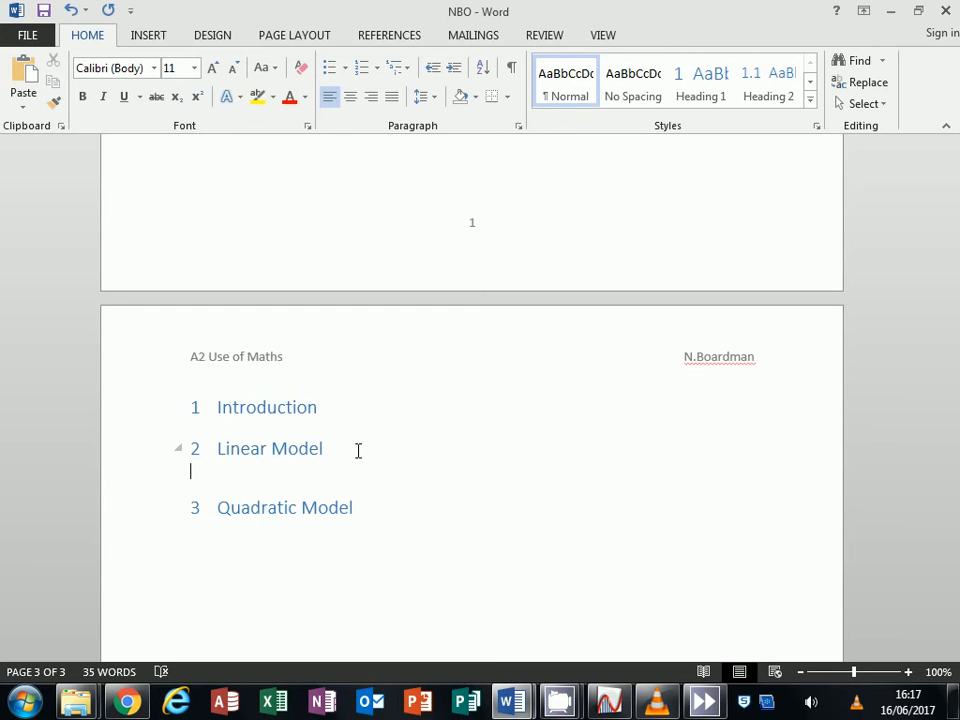
type("1st Line")
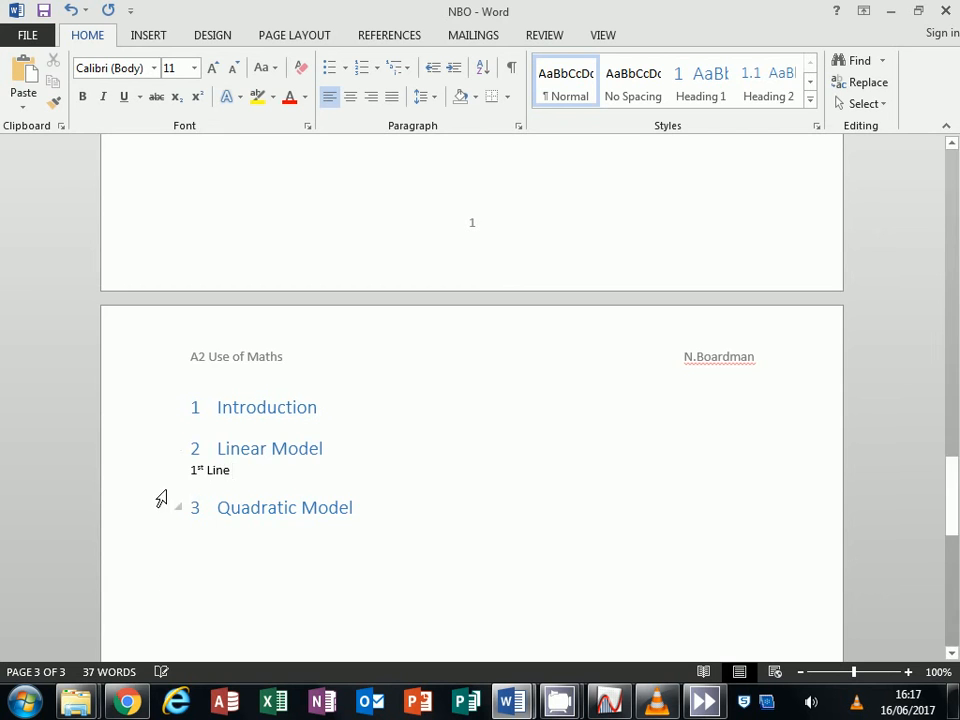
left_click(155, 478)
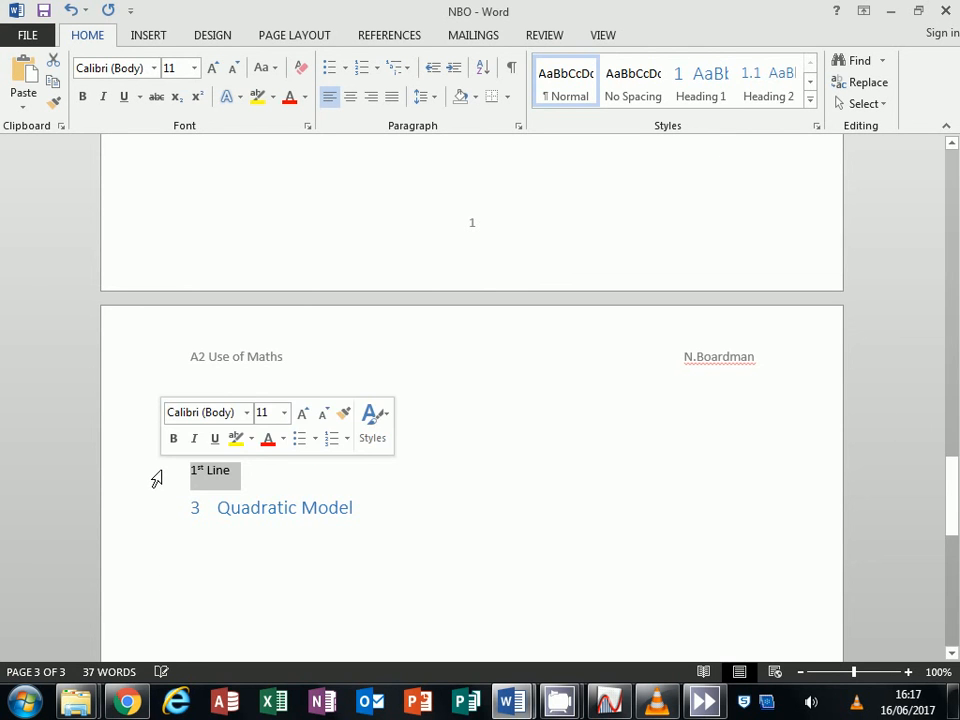
left_click(776, 98)
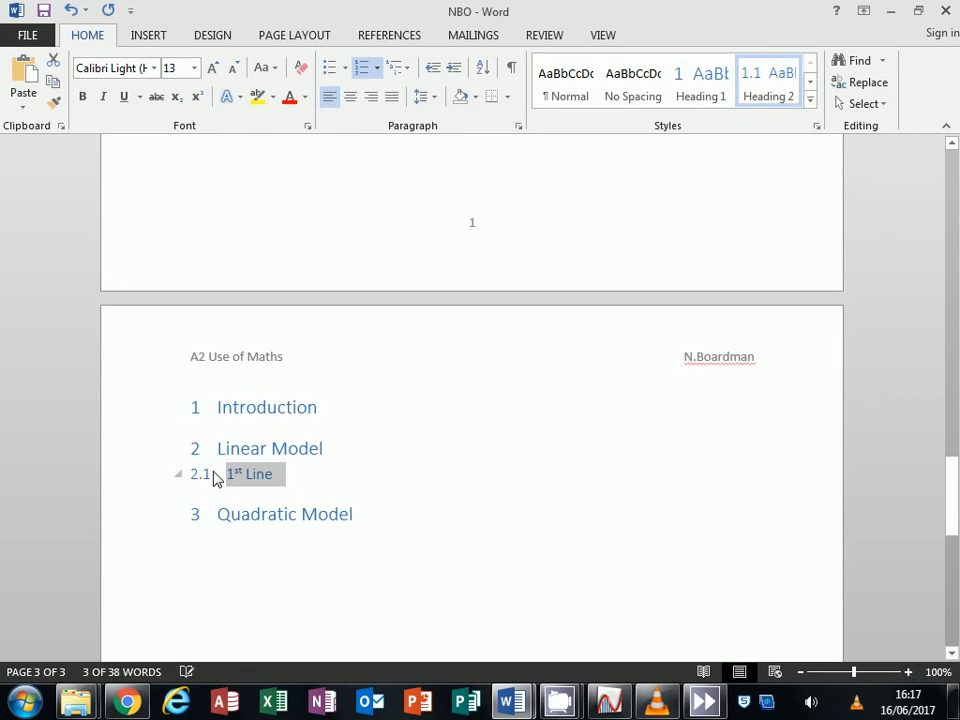
Step: Update the table of contents on page 2 to list the numbered headings
scroll(300, 480, "up", 1)
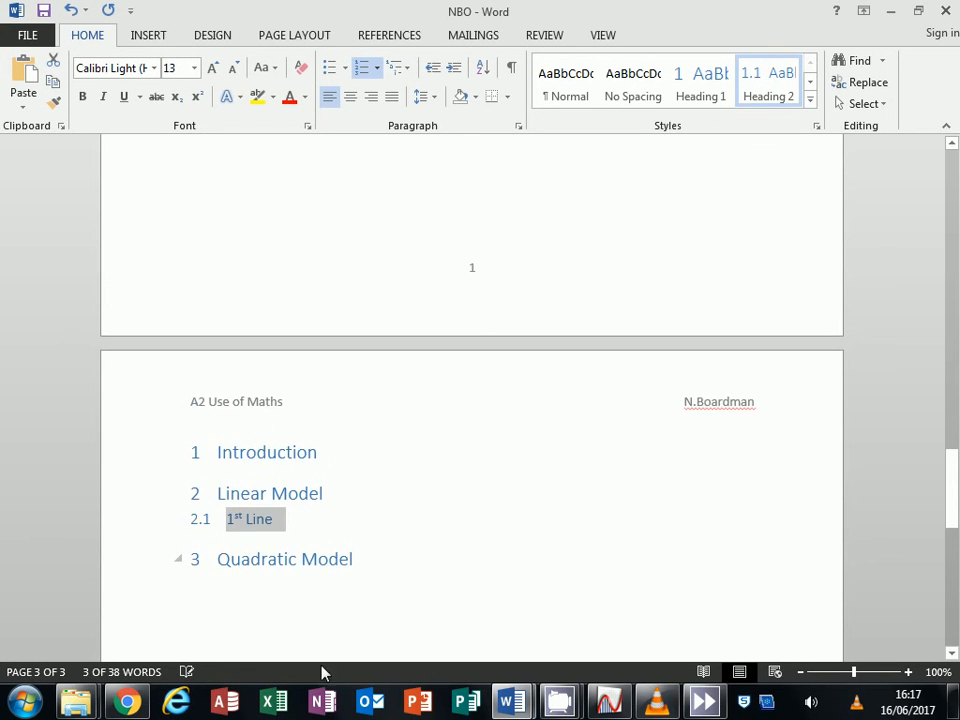
scroll(404, 522, "up", 20)
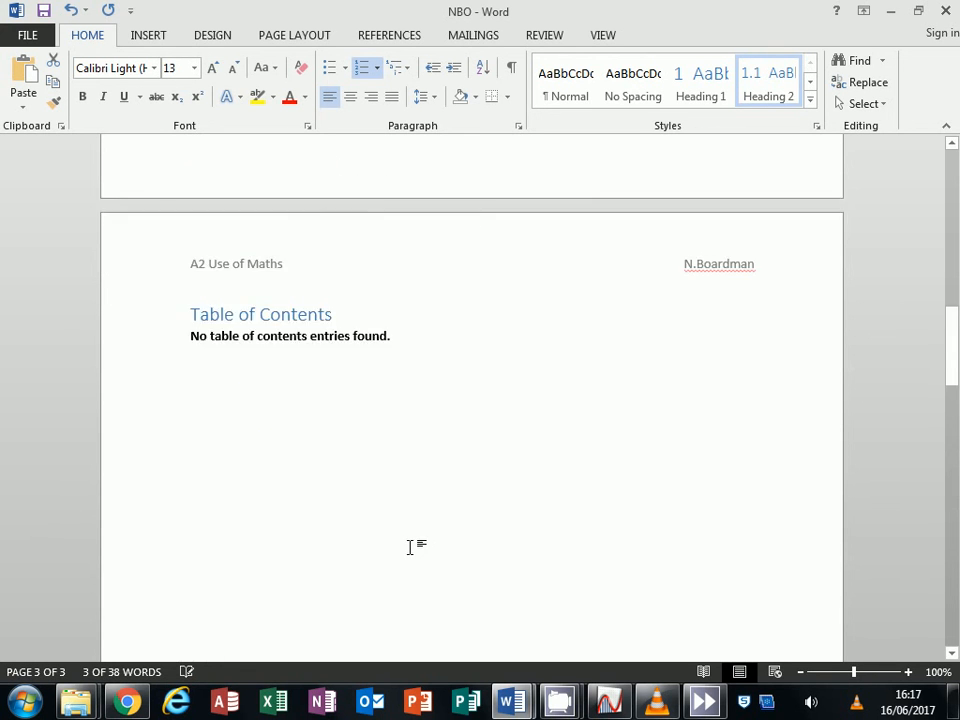
left_click(306, 377)
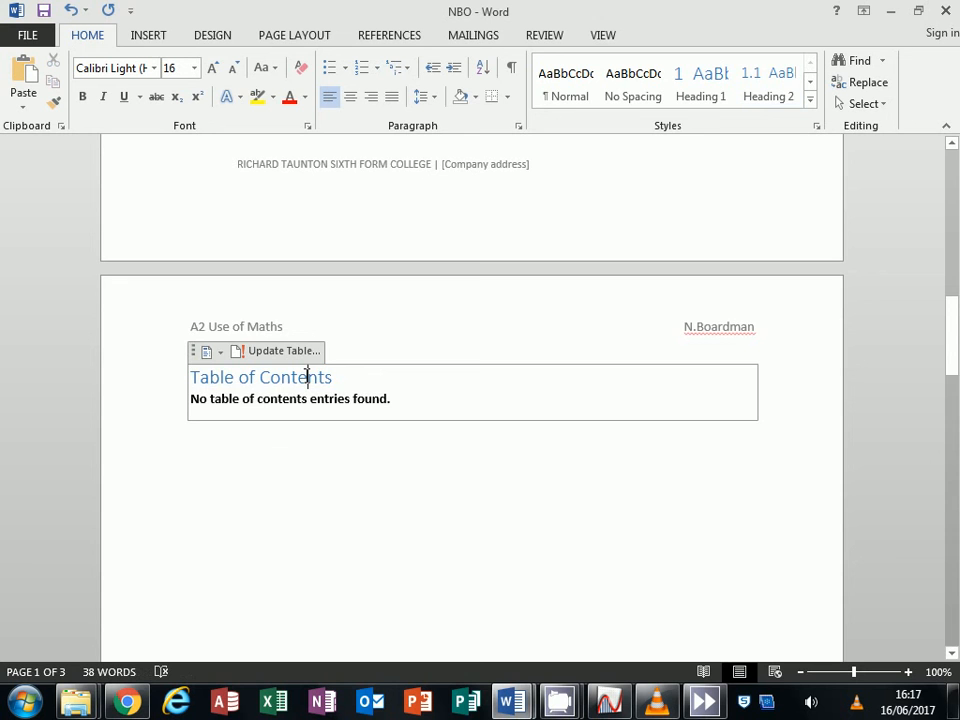
left_click(280, 351)
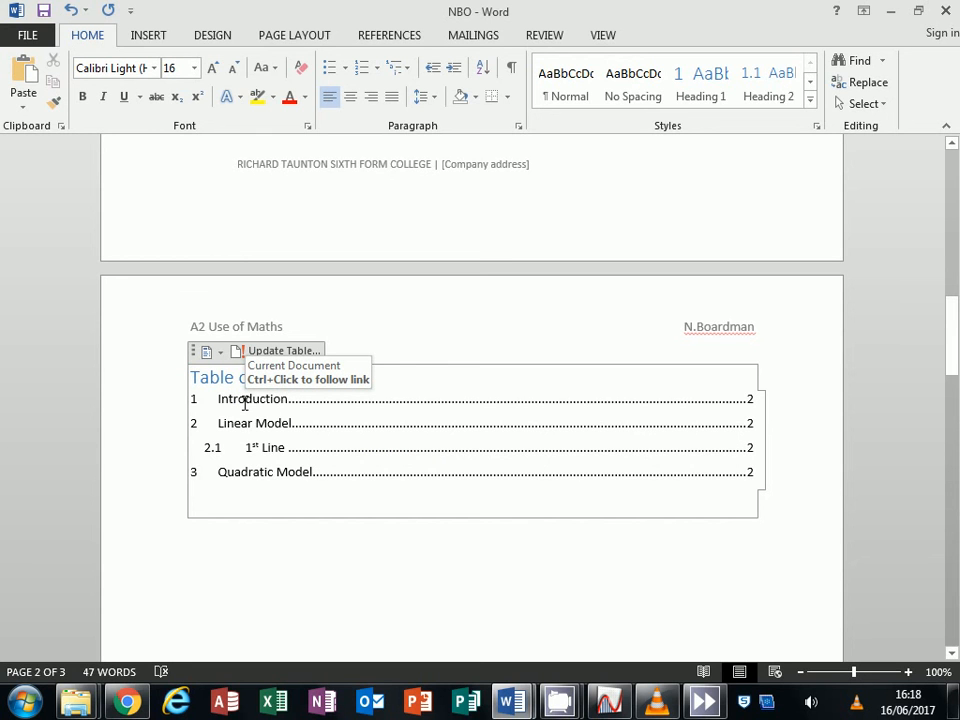
Step: Follow the Introduction link in the table of contents to its heading and show the Navigation Pane
left_click(244, 404, "ctrl")
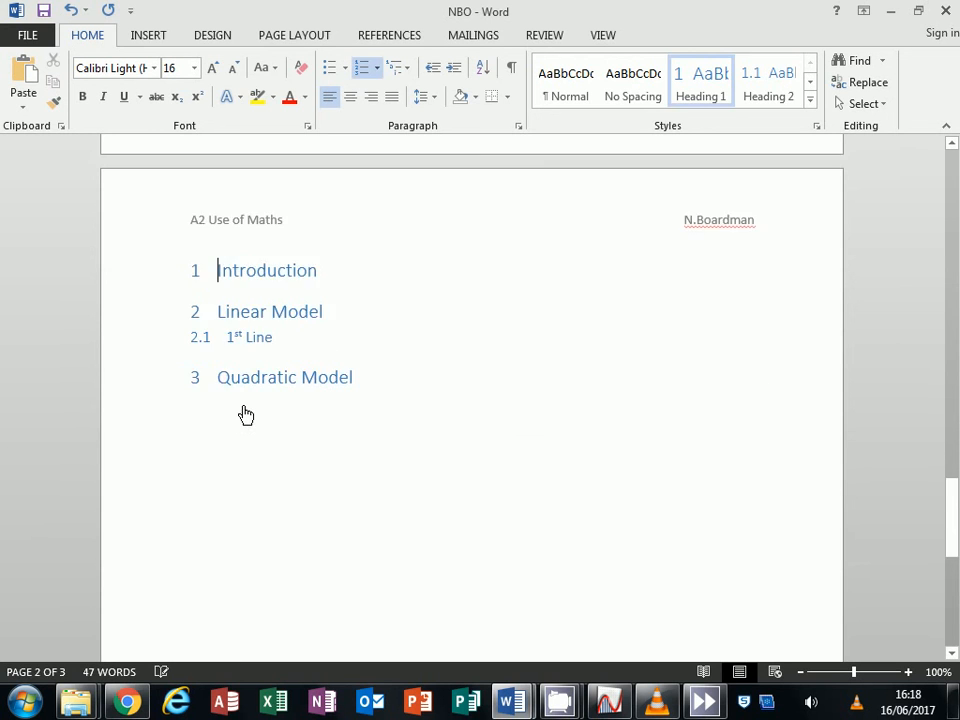
left_click(603, 36)
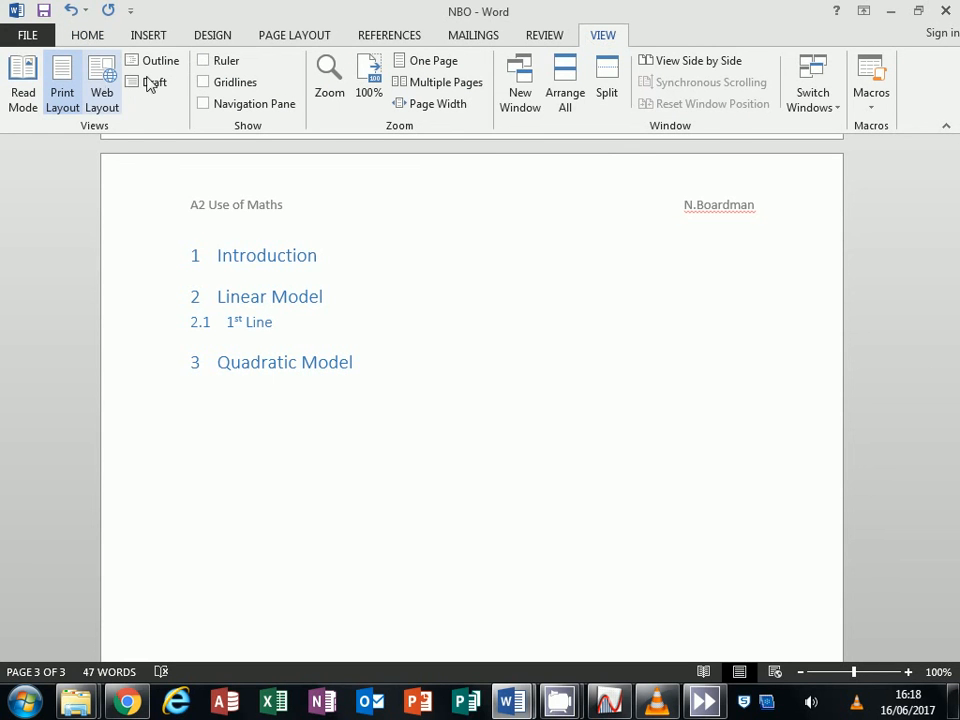
left_click(204, 105)
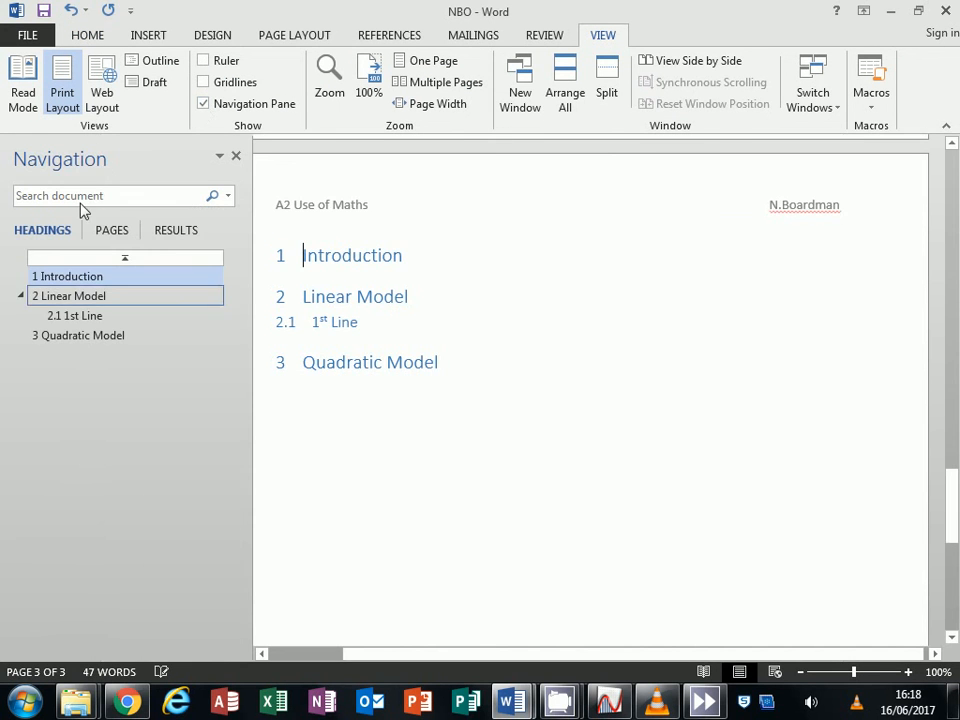